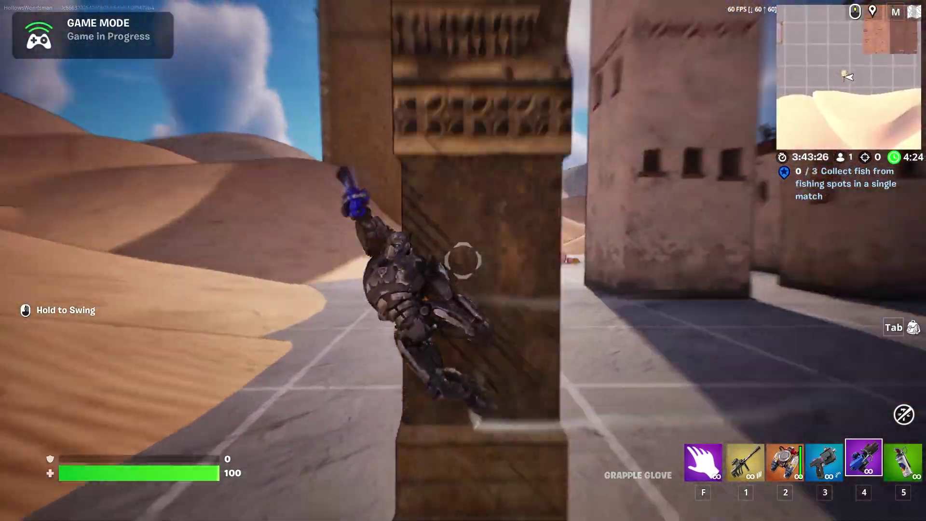
pyautogui.press('space')
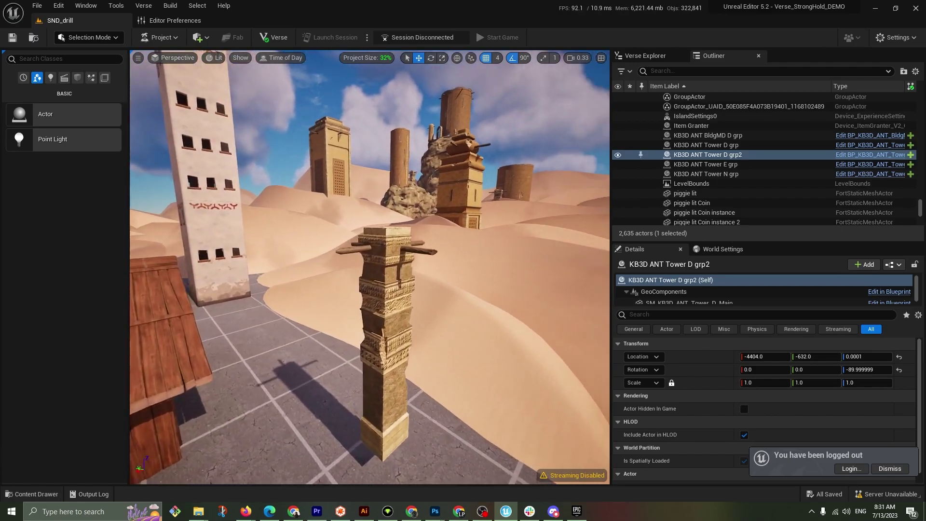
# Step: Select the small stone tower KB3D ANT Tower N grp in the level and snap it down to the floor
pyautogui.press('w')
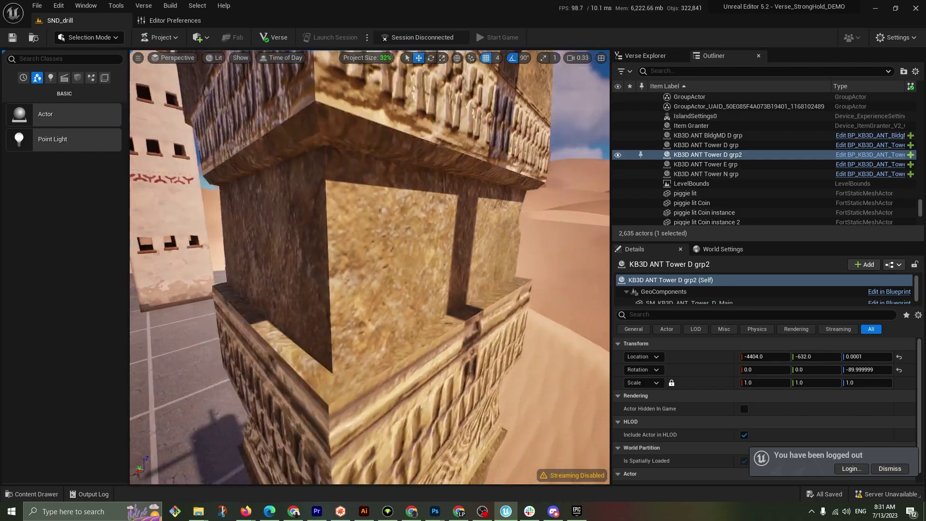
pyautogui.moveTo(369, 266); pyautogui.dragTo(302, 215, button='right')
pyautogui.click(331, 216)
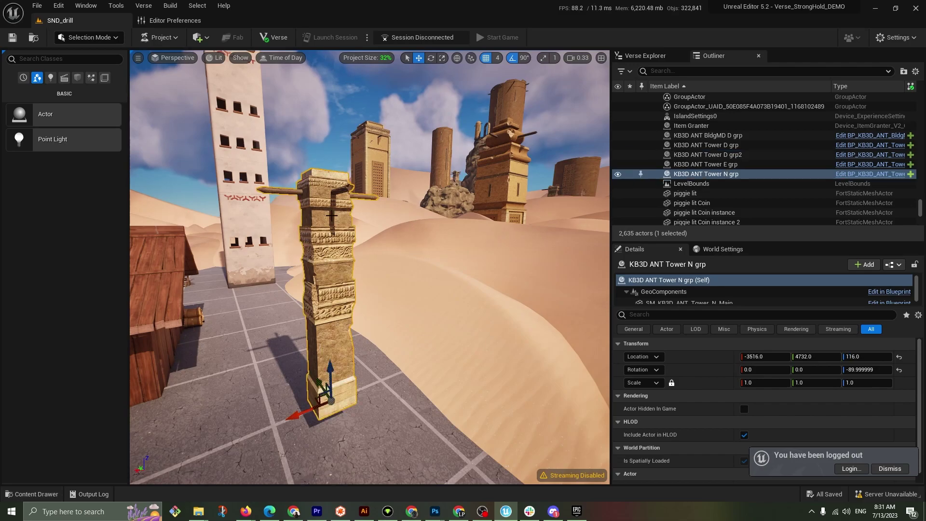
pyautogui.press('End')
# Step: Log back in to Epic Games and allow Unreal Editor for Fortnite to use the account
pyautogui.click(579, 283)
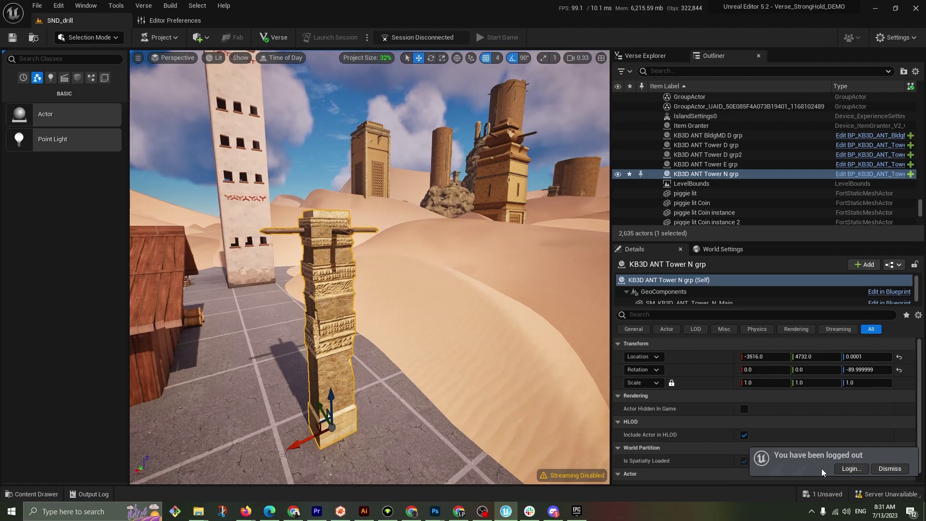
pyautogui.click(851, 468)
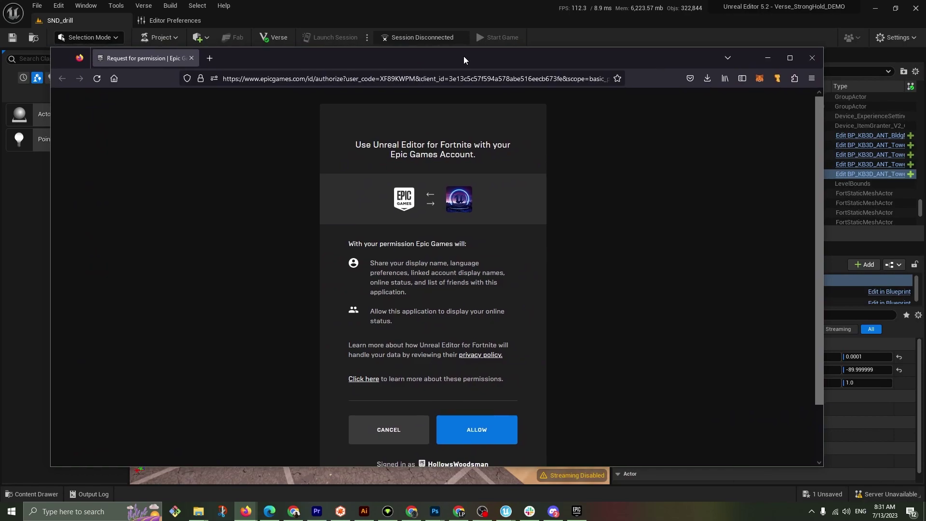
pyautogui.click(476, 430)
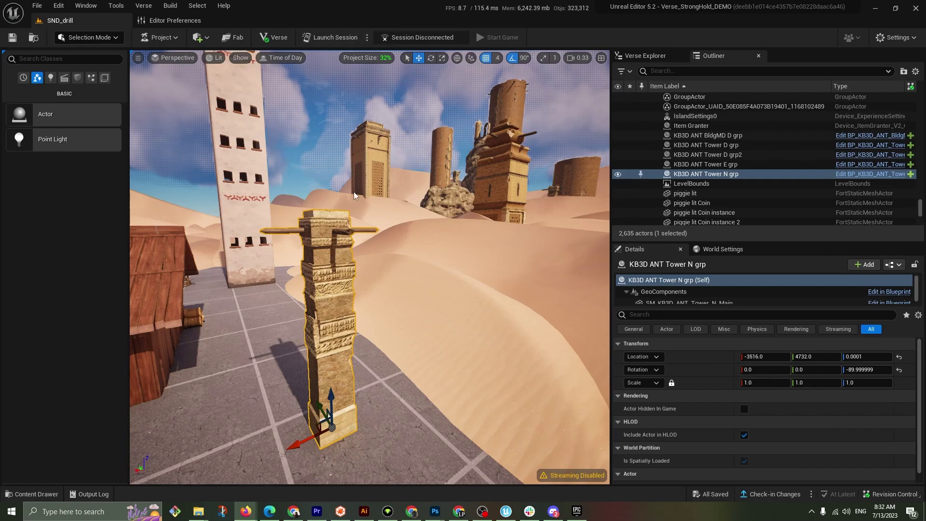
# Step: Examine the small stone tower's base and overall shape from several sides
pyautogui.moveTo(353, 195); pyautogui.dragTo(348, 224, button='right')
pyautogui.press('w')
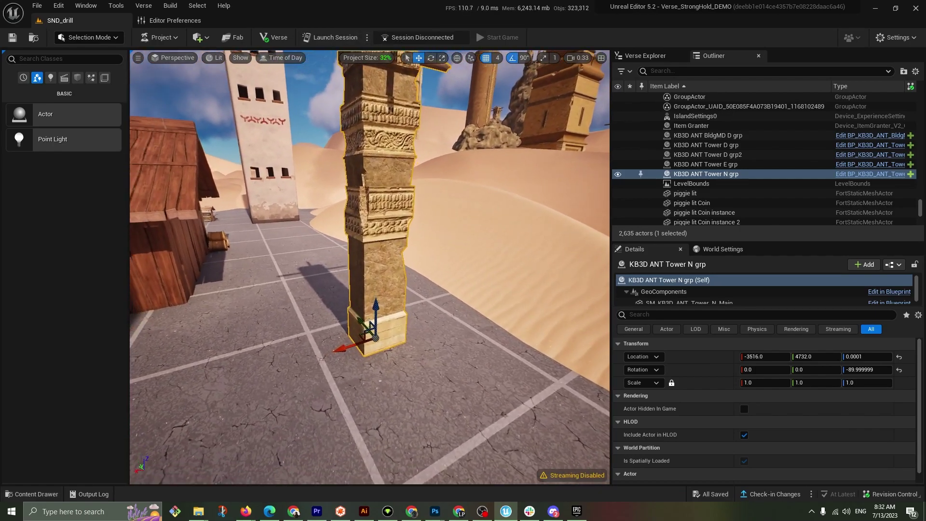
pyautogui.moveTo(453, 242); pyautogui.dragTo(391, 240, button='right')
pyautogui.press('d')
pyautogui.moveTo(390, 337)
pyautogui.mouseDown()
pyautogui.moveTo(390, 250)
pyautogui.moveTo(389, 340)
pyautogui.mouseUp()
pyautogui.moveTo(386, 359); pyautogui.dragTo(323, 341, button='right')
pyautogui.press('s')
pyautogui.press('d')
pyautogui.press('a')
pyautogui.press('d')
pyautogui.press('s')
pyautogui.press('w')
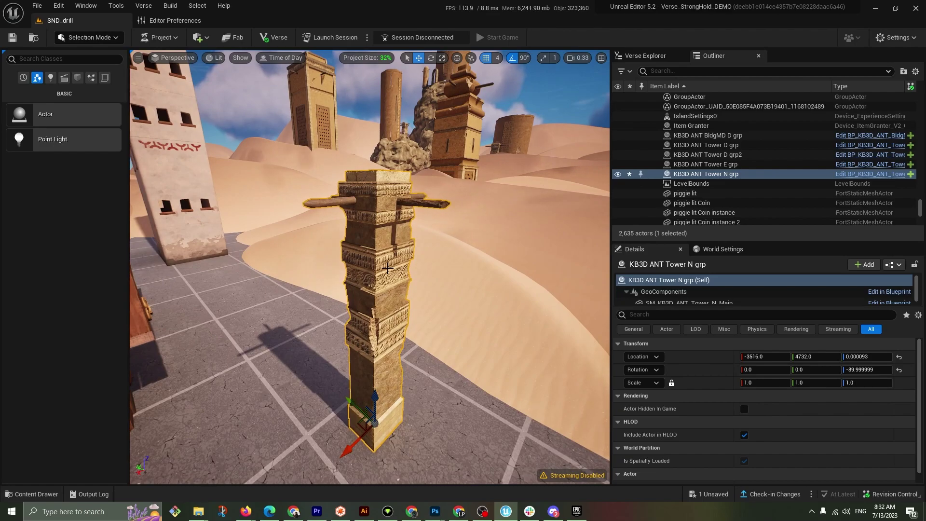
# Step: Locate the selected tower's source asset BP_KB3D_ANT_Tower_N_grp and open it in a maximized blueprint editor
pyautogui.hotkey('ctrl', 'b')
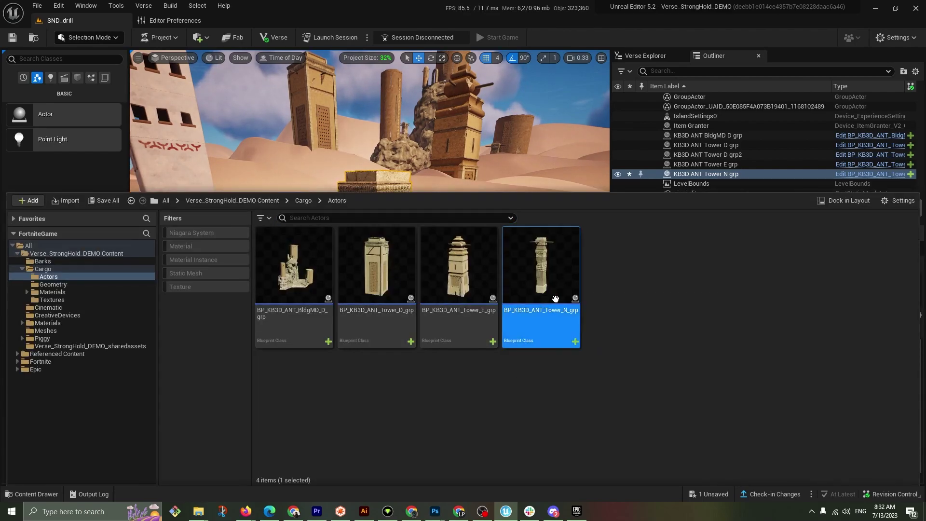
pyautogui.moveTo(545, 268)
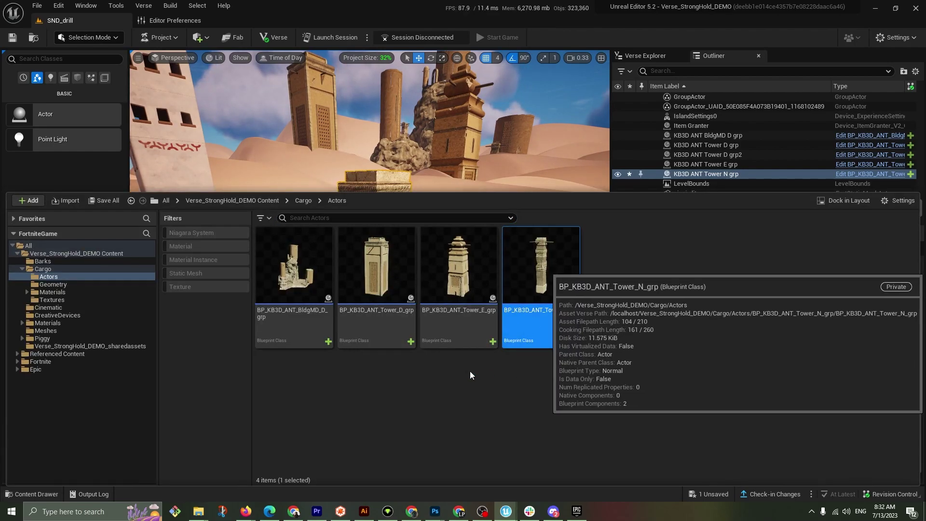
pyautogui.doubleClick(526, 340)
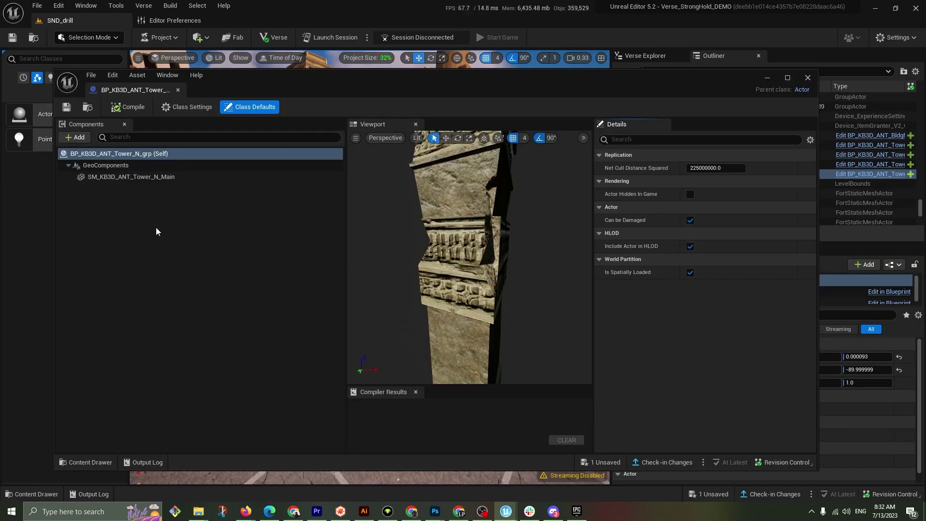
pyautogui.click(787, 80)
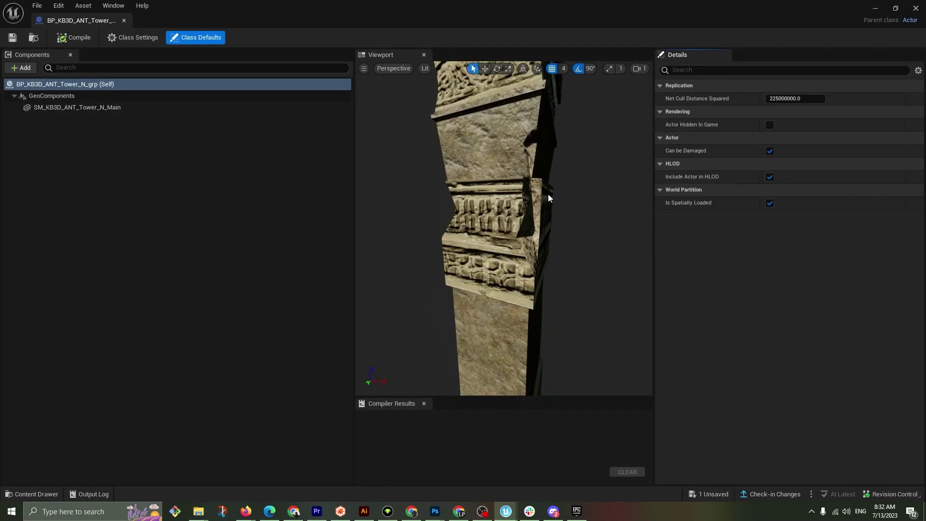
# Step: Select the blueprint's tower mesh component, find its static mesh SM_KB3D_ANT_Tower_N_Main in the project content, and open it for editing
pyautogui.scroll(-5, 484, 199)
pyautogui.scroll(3, 483, 200)
pyautogui.moveTo(483, 200); pyautogui.dragTo(511, 157, button='right')
pyautogui.click(496, 193)
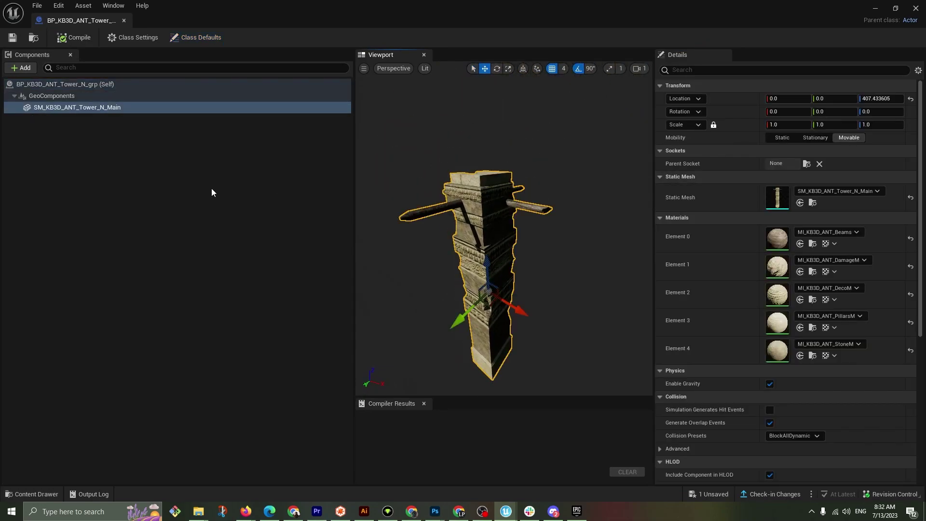
pyautogui.click(800, 203)
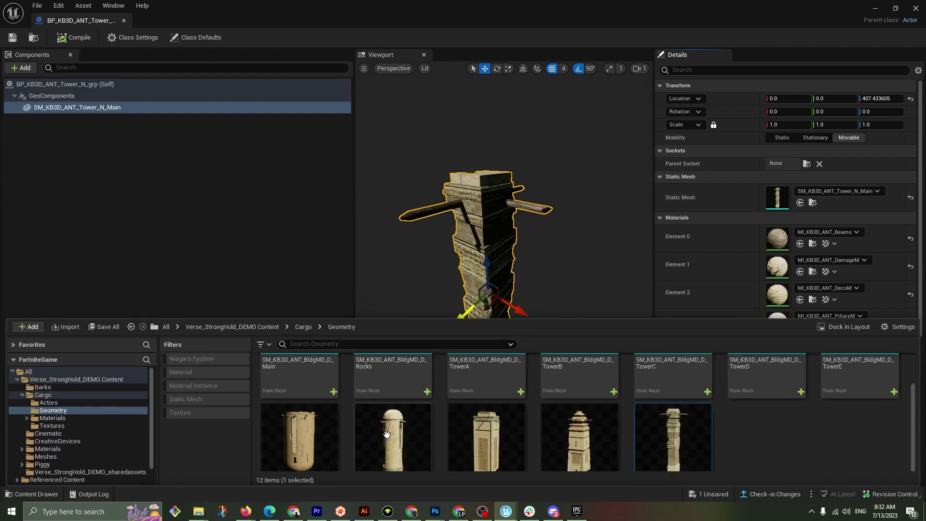
pyautogui.scroll(-2, 530, 434)
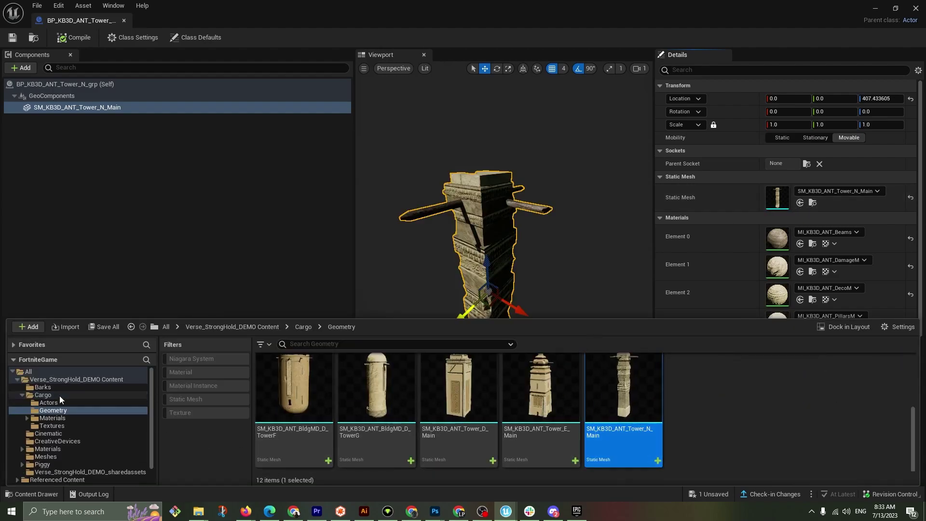
pyautogui.doubleClick(633, 398)
# Step: Display simple and complex collision for the tower mesh, leaving physical material masks hidden
pyautogui.scroll(-6, 524, 343)
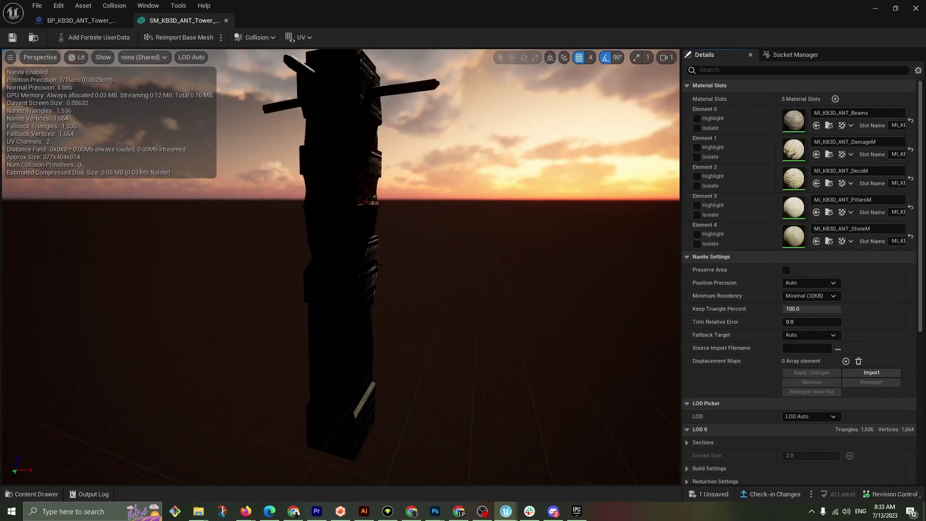
pyautogui.moveTo(525, 343); pyautogui.dragTo(483, 354, button='right')
pyautogui.click(251, 38)
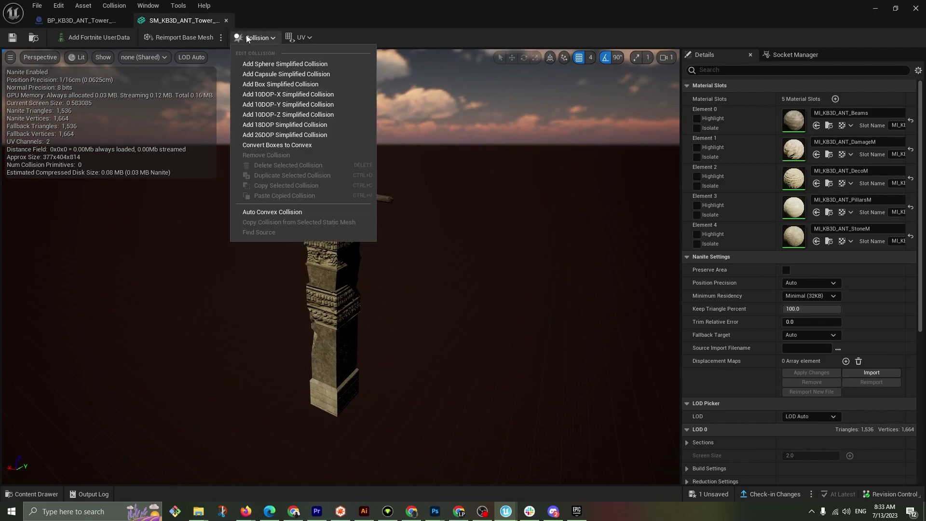
pyautogui.click(251, 37)
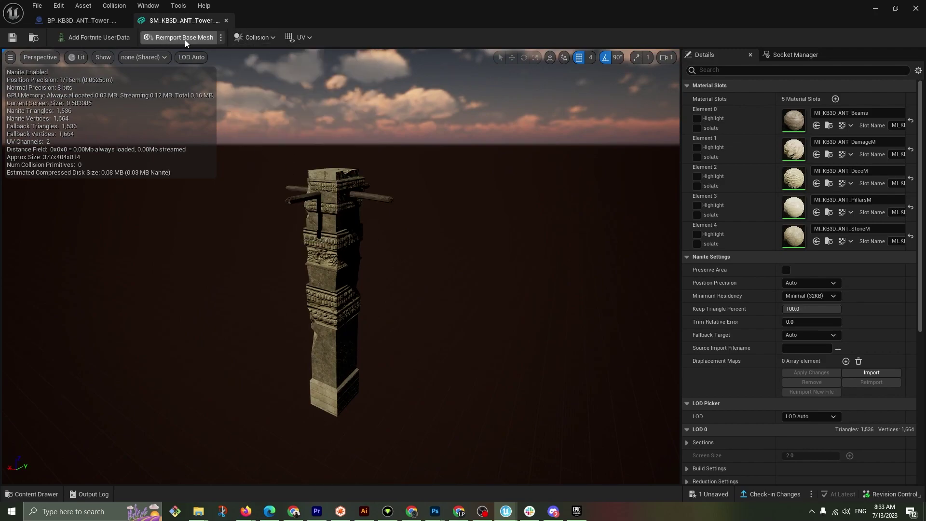
pyautogui.click(107, 58)
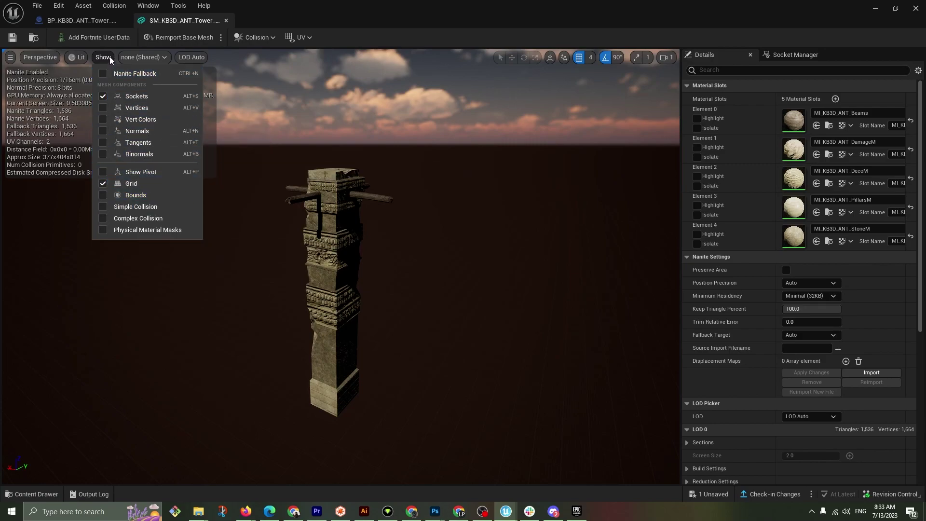
pyautogui.click(120, 209)
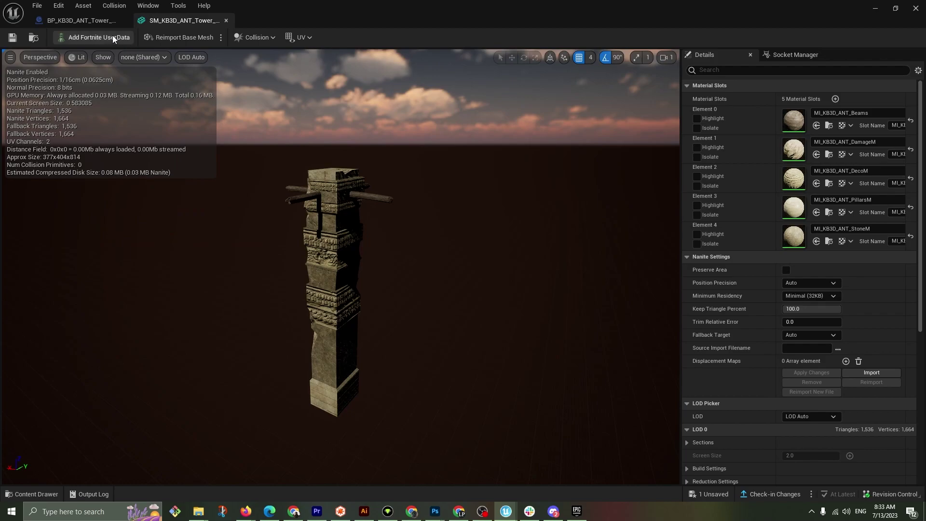
pyautogui.click(103, 58)
pyautogui.click(120, 227)
pyautogui.click(104, 57)
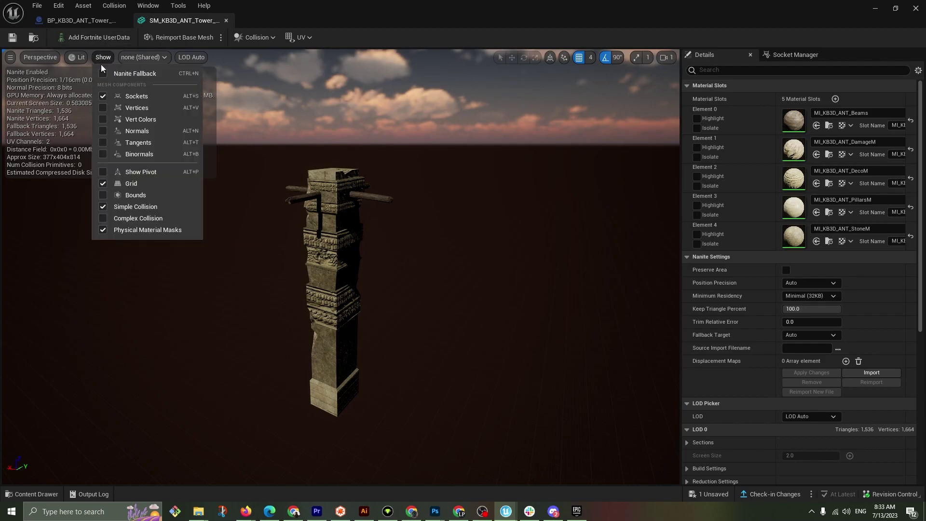
pyautogui.click(126, 218)
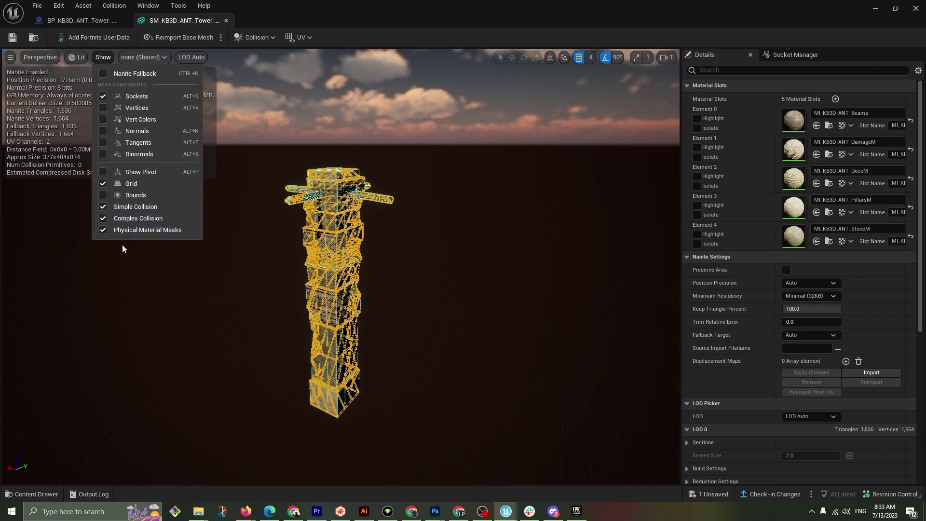
pyautogui.click(103, 230)
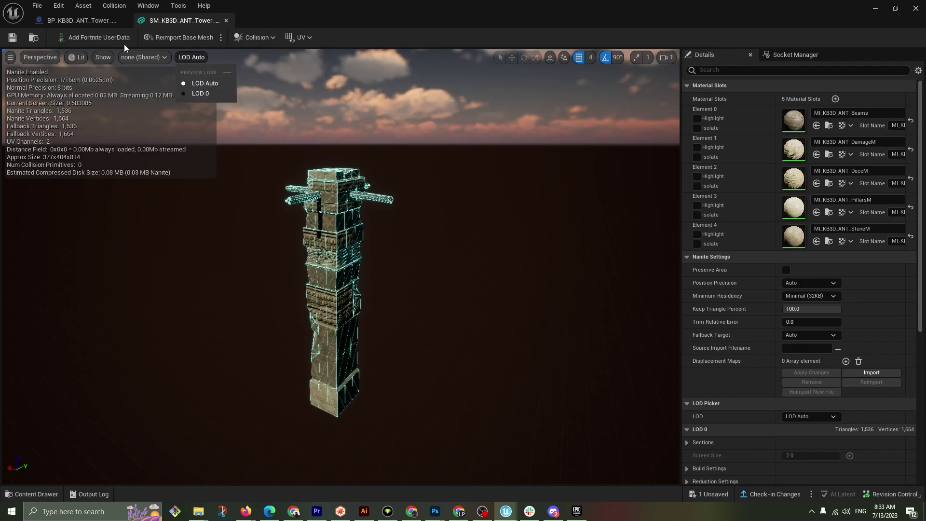
# Step: Add a box simplified collision to the tower mesh and select the box
pyautogui.click(245, 39)
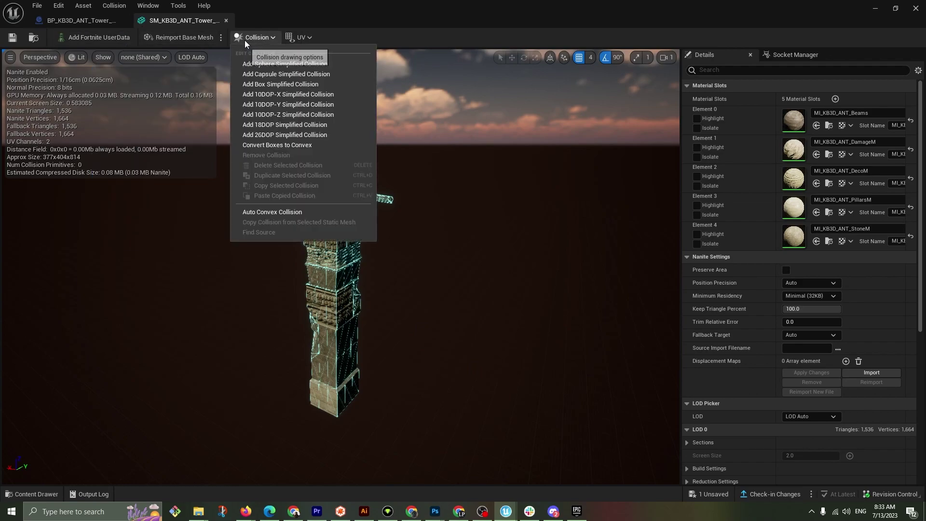
pyautogui.click(279, 86)
pyautogui.moveTo(302, 125); pyautogui.dragTo(313, 159)
pyautogui.press('e')
pyautogui.moveTo(313, 159); pyautogui.dragTo(316, 229, button='right')
pyautogui.press('w')
pyautogui.press('s')
pyautogui.moveTo(358, 257); pyautogui.dragTo(358, 269, button='right')
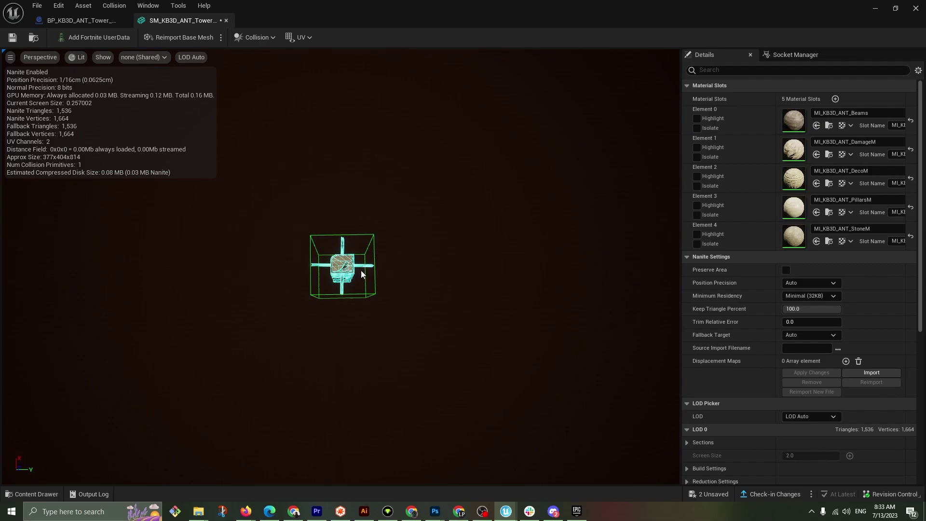
pyautogui.click(374, 278)
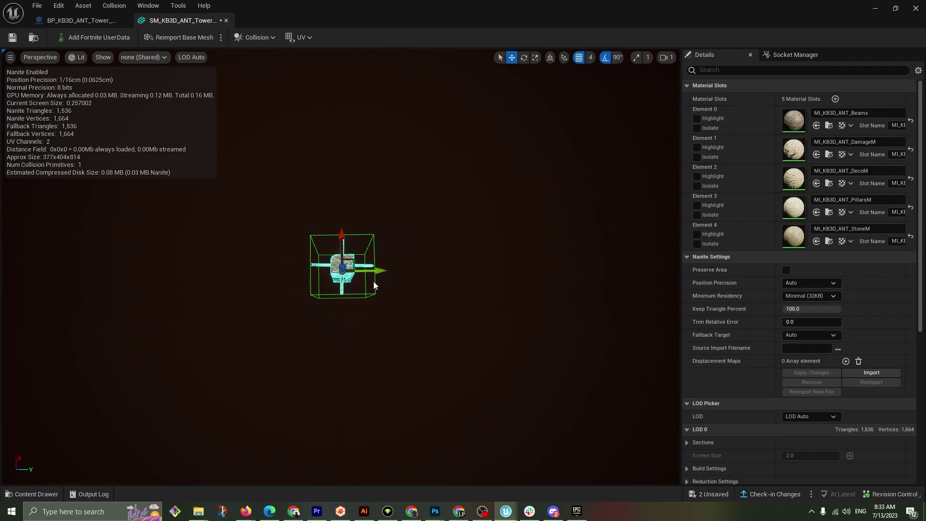
# Step: Scale the collision box down in width and depth to fit the tower shaft, leaving the protruding beams outside
pyautogui.press('e')
pyautogui.press('f')
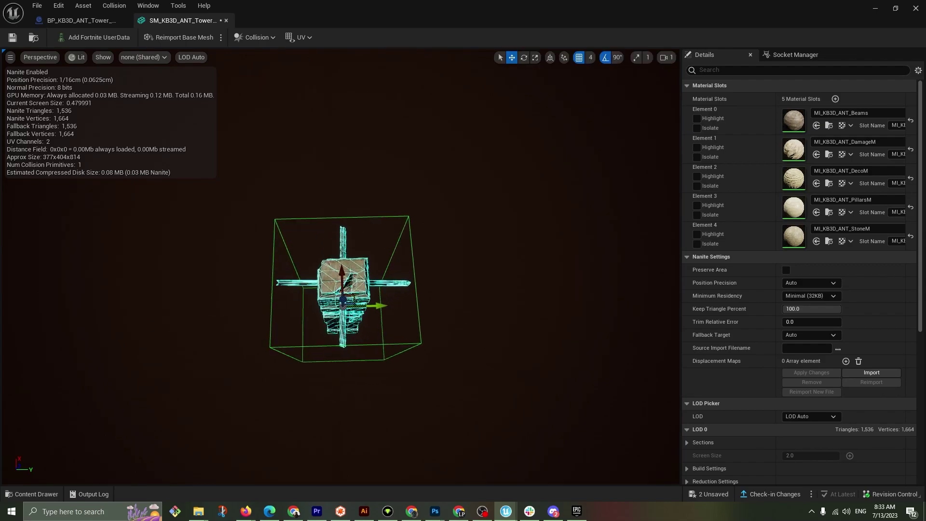
pyautogui.press('r')
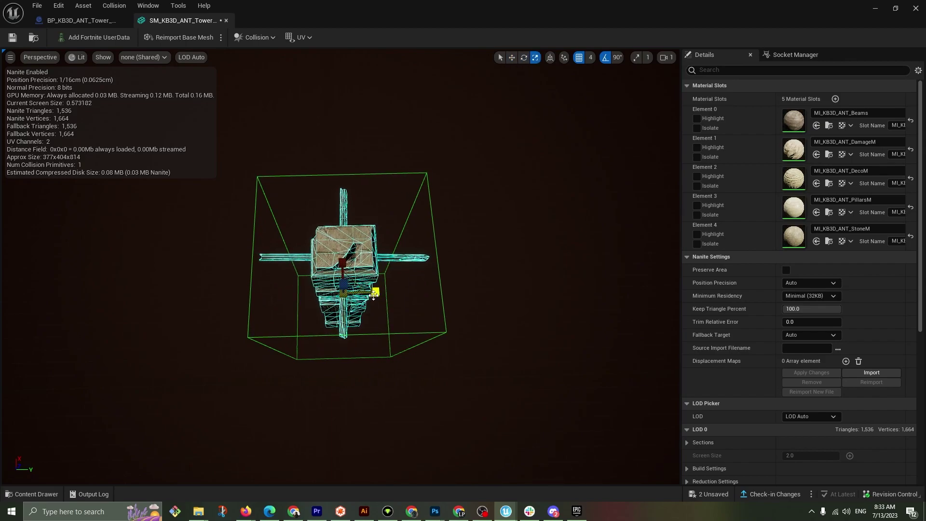
pyautogui.moveTo(375, 292)
pyautogui.mouseDown()
pyautogui.moveTo(329, 293)
pyautogui.moveTo(343, 271)
pyautogui.moveTo(344, 307)
pyautogui.moveTo(390, 301)
pyautogui.mouseUp()
pyautogui.moveTo(390, 300); pyautogui.dragTo(528, 207, button='right')
pyautogui.moveTo(353, 300); pyautogui.dragTo(353, 300)
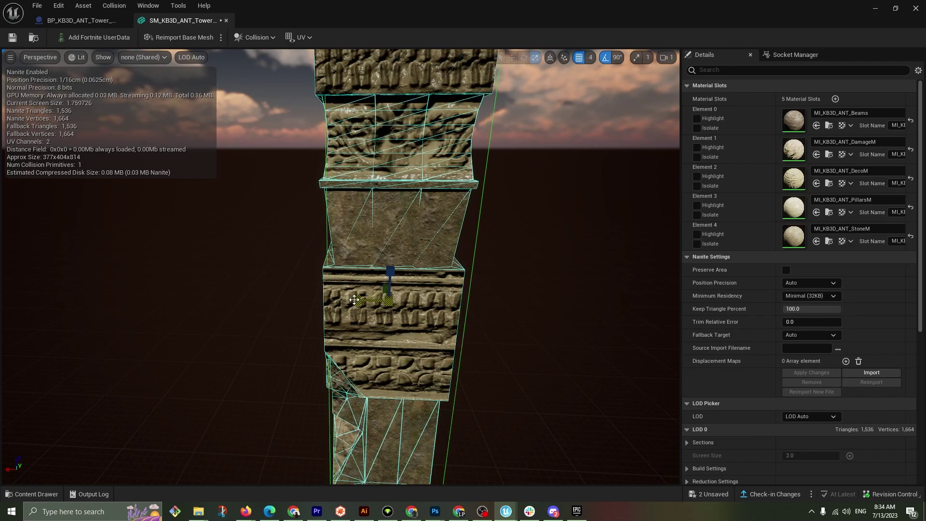
pyautogui.click(353, 300)
# Step: Move the collision box along the X axis so it lines up with the tower shaft
pyautogui.click(473, 263)
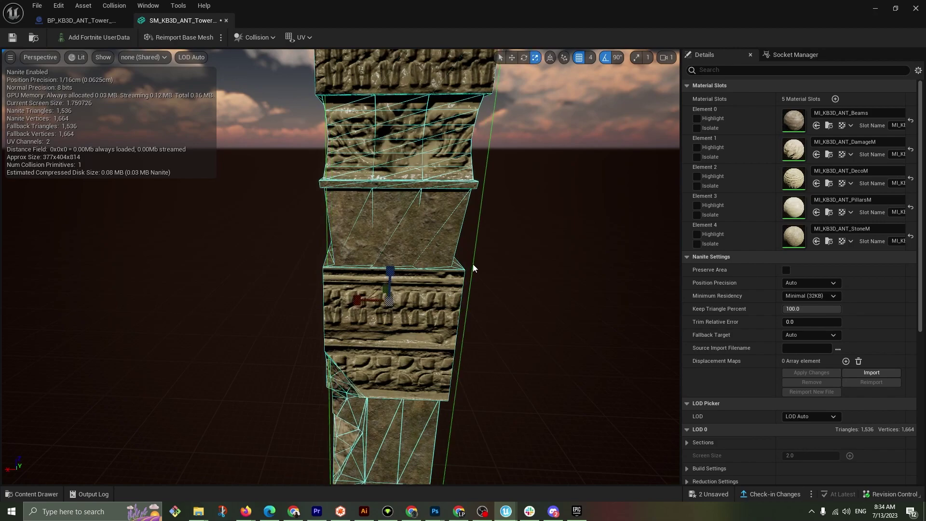
pyautogui.press('w')
pyautogui.moveTo(372, 300); pyautogui.dragTo(368, 299)
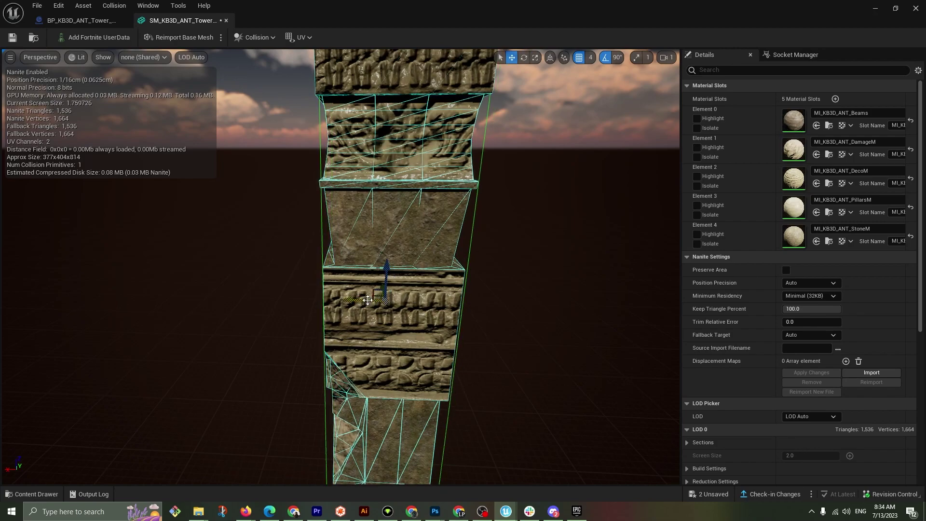
# Step: Fine-tune the collision box's X position against the tower's edges, reducing the grid snap size to 2 and to 1
pyautogui.moveTo(367, 300); pyautogui.dragTo(294, 296, button='right')
pyautogui.click(590, 58)
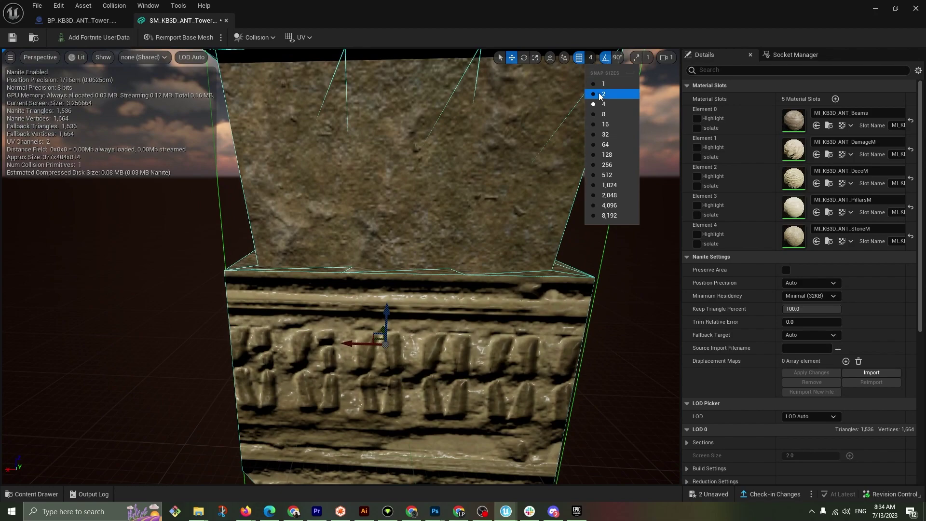
pyautogui.click(625, 94)
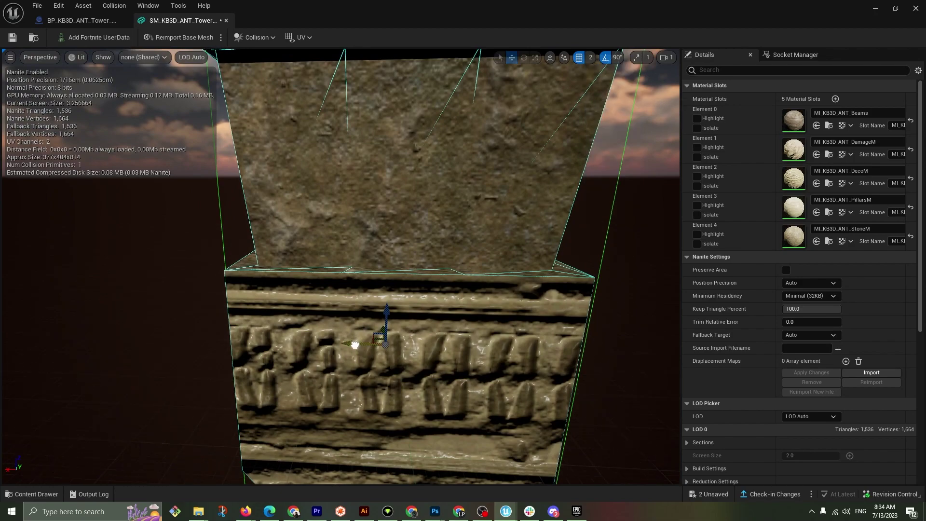
pyautogui.moveTo(355, 345); pyautogui.dragTo(353, 346)
pyautogui.click(590, 58)
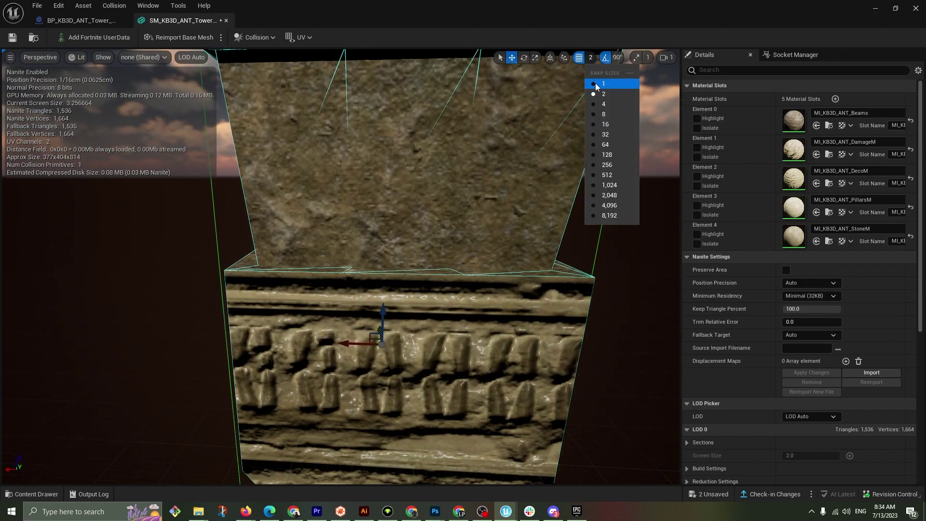
pyautogui.moveTo(350, 344); pyautogui.dragTo(241, 319)
pyautogui.keyDown('alt'); pyautogui.moveTo(241, 318); pyautogui.dragTo(282, 319, button='right'); pyautogui.keyUp('alt')
pyautogui.moveTo(416, 248); pyautogui.dragTo(286, 293)
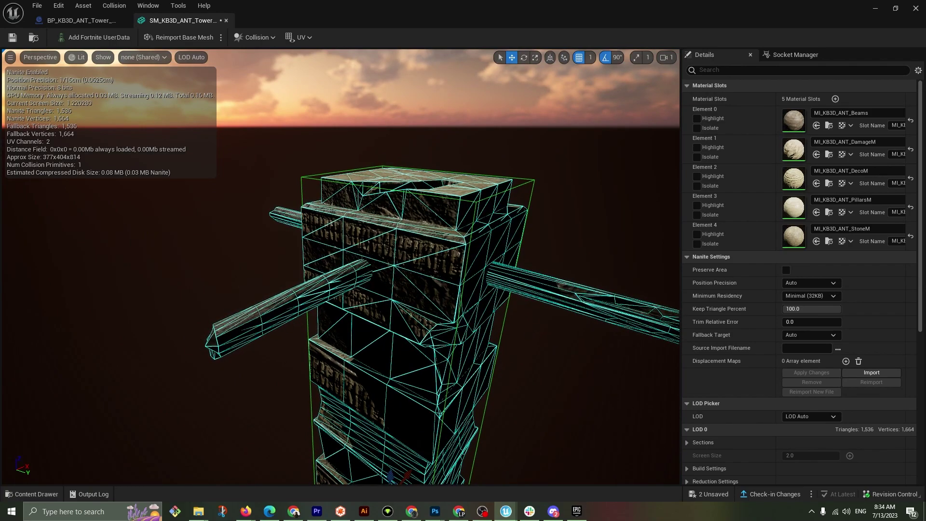
# Step: Add a capsule simplified collision to the tower mesh for its protruding beams
pyautogui.keyDown('alt'); pyautogui.moveTo(406, 231); pyautogui.dragTo(415, 228); pyautogui.keyUp('alt')
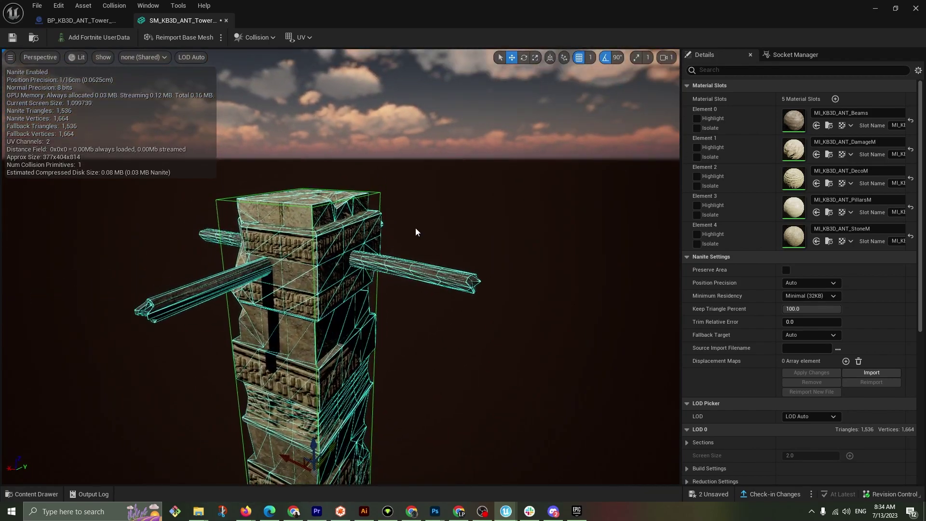
pyautogui.click(248, 35)
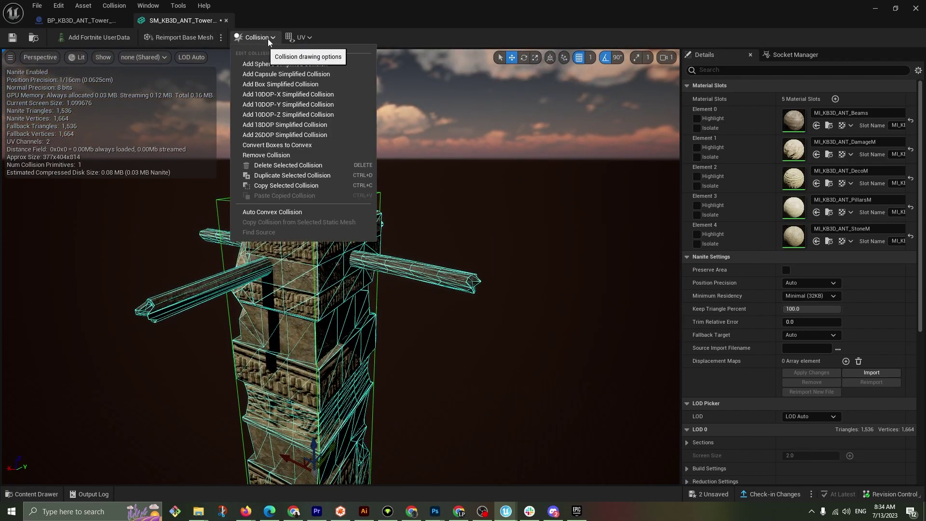
pyautogui.click(295, 77)
pyautogui.moveTo(295, 79); pyautogui.dragTo(309, 125, button='right')
pyautogui.moveTo(381, 230); pyautogui.dragTo(398, 234, button='right')
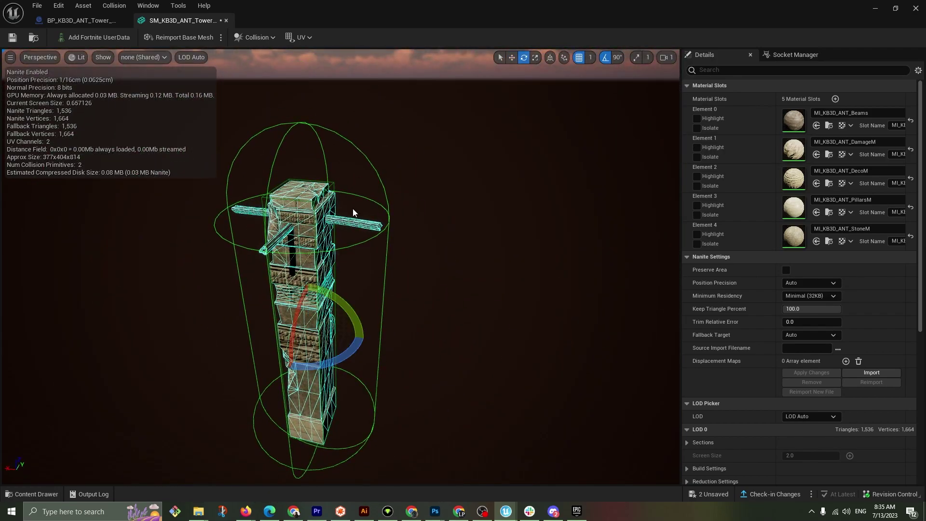
# Step: Raise the collision capsule to beam height and rotate it 90 degrees so it lies horizontally
pyautogui.moveTo(310, 304); pyautogui.dragTo(313, 167)
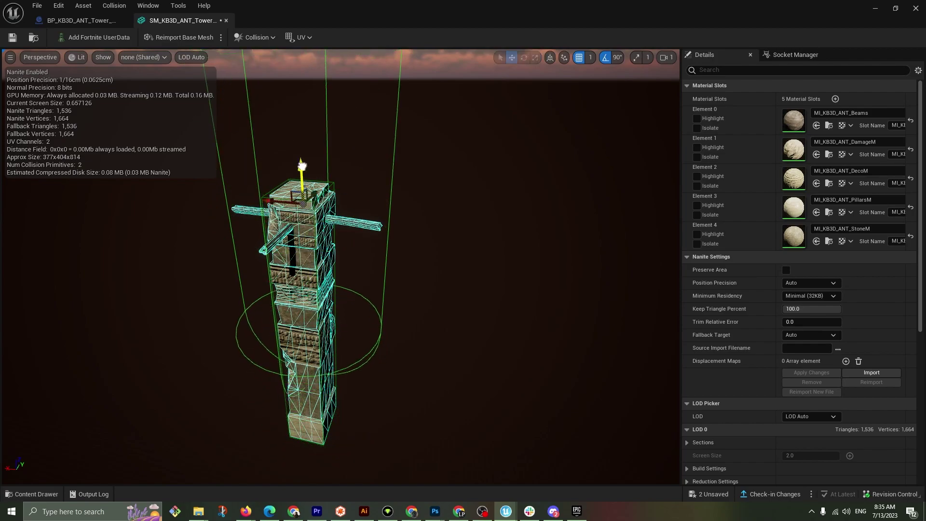
pyautogui.press('e')
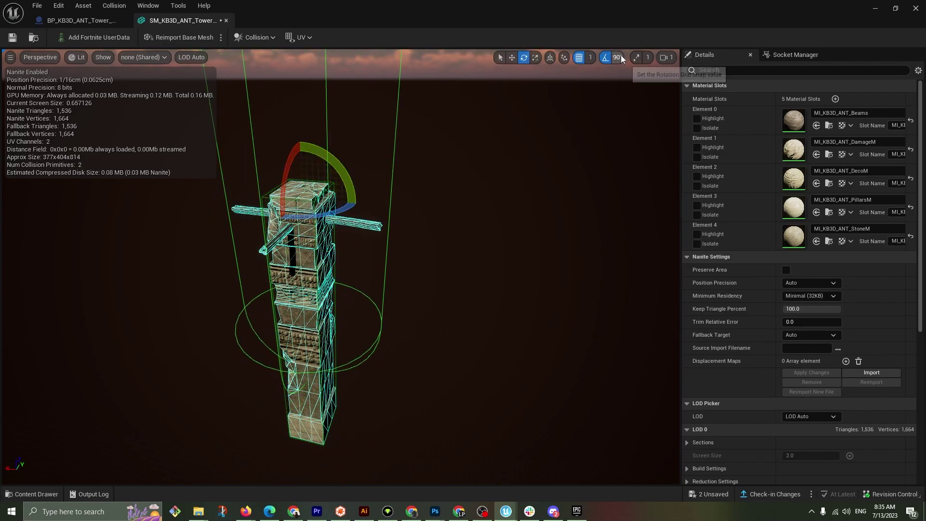
pyautogui.moveTo(340, 169); pyautogui.dragTo(329, 201)
# Step: Scale the capsule down to beam size and move it out of the shaft onto one protruding beam
pyautogui.press('r')
pyautogui.keyDown('alt'); pyautogui.moveTo(329, 202); pyautogui.dragTo(396, 208); pyautogui.keyUp('alt')
pyautogui.moveTo(396, 208); pyautogui.dragTo(434, 193, button='right')
pyautogui.moveTo(239, 192); pyautogui.dragTo(238, 192, button='right')
pyautogui.press('w')
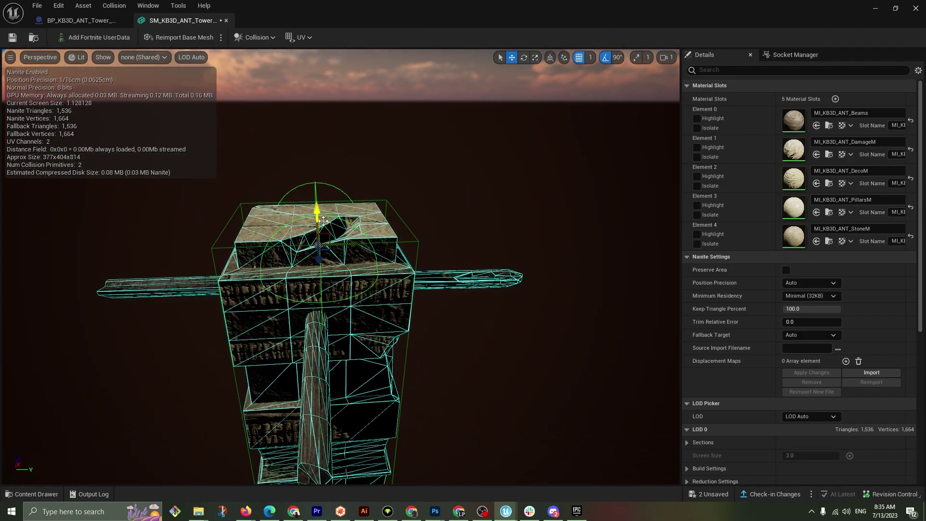
pyautogui.moveTo(319, 259); pyautogui.dragTo(463, 345)
pyautogui.moveTo(231, 201); pyautogui.dragTo(226, 202, button='right')
pyautogui.moveTo(202, 180); pyautogui.dragTo(209, 227)
# Step: Adjust the capsule's scale so it fits around the protruding beam
pyautogui.press('e')
pyautogui.press('r')
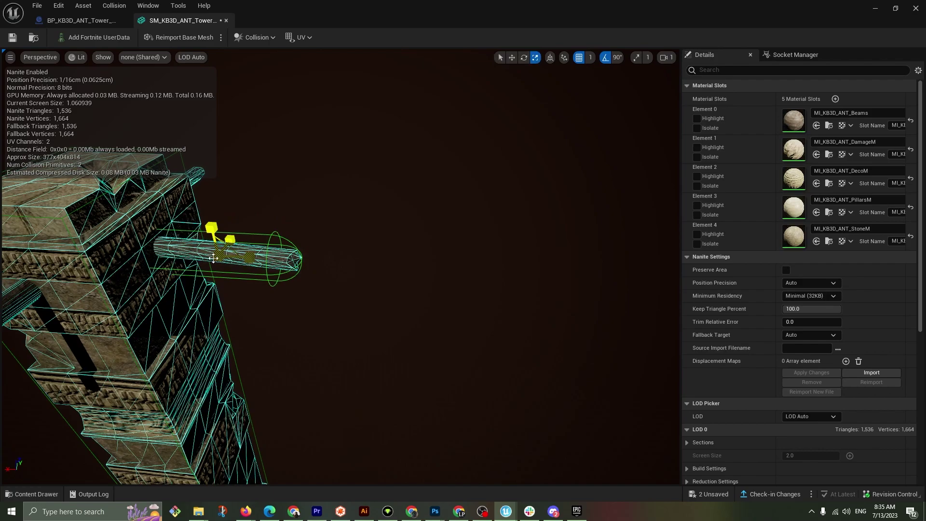
pyautogui.moveTo(228, 254); pyautogui.dragTo(236, 255)
pyautogui.moveTo(239, 256); pyautogui.dragTo(198, 169, button='right')
# Step: Shift the capsule along Y and Z to centre it around the beam
pyautogui.moveTo(246, 227); pyautogui.dragTo(396, 227, button='right')
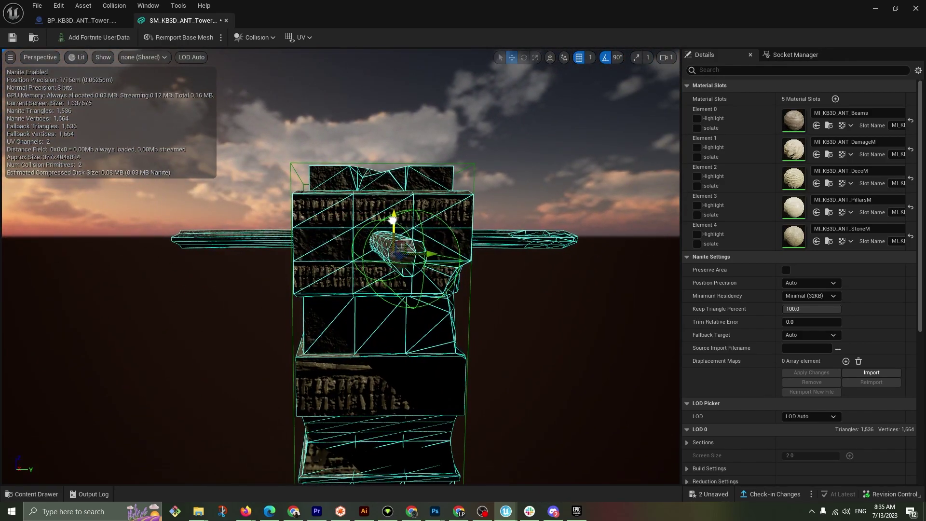
pyautogui.moveTo(424, 257); pyautogui.dragTo(434, 255)
pyautogui.moveTo(434, 254); pyautogui.dragTo(289, 265, button='right')
pyautogui.moveTo(361, 310); pyautogui.dragTo(362, 304)
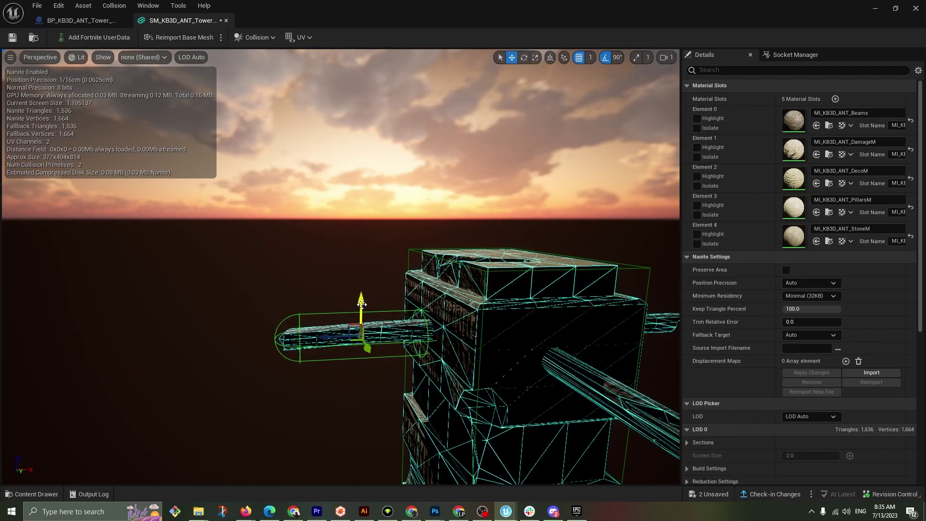
# Step: Duplicate the beam capsule, rotate the copy 90 degrees and move it onto the adjacent beam
pyautogui.moveTo(410, 326); pyautogui.dragTo(560, 403, button='right')
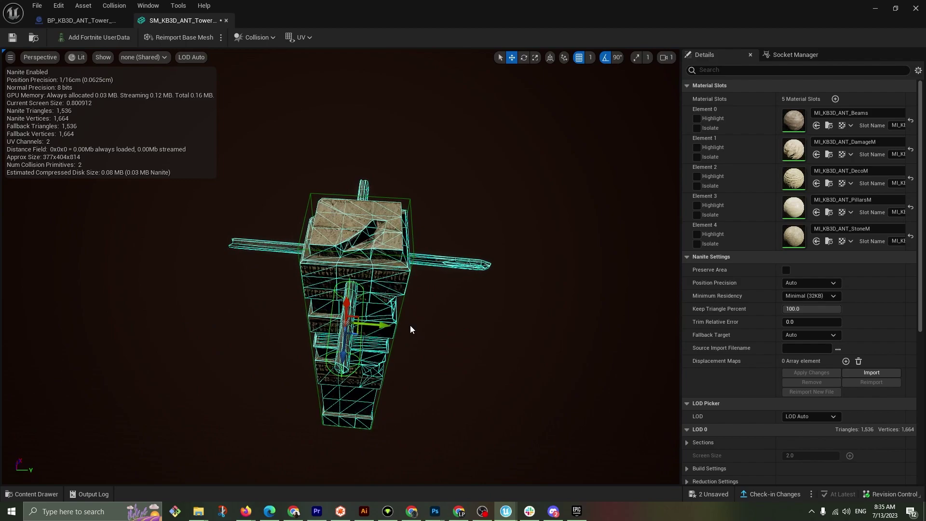
pyautogui.keyDown('alt'); pyautogui.moveTo(385, 325); pyautogui.dragTo(461, 332); pyautogui.keyUp('alt')
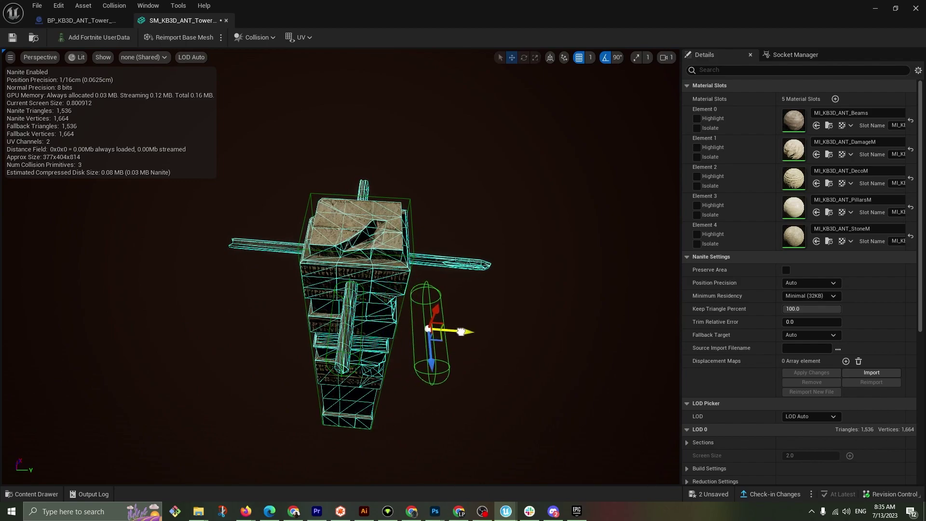
pyautogui.press('e')
pyautogui.moveTo(415, 365); pyautogui.dragTo(418, 360)
pyautogui.press('w')
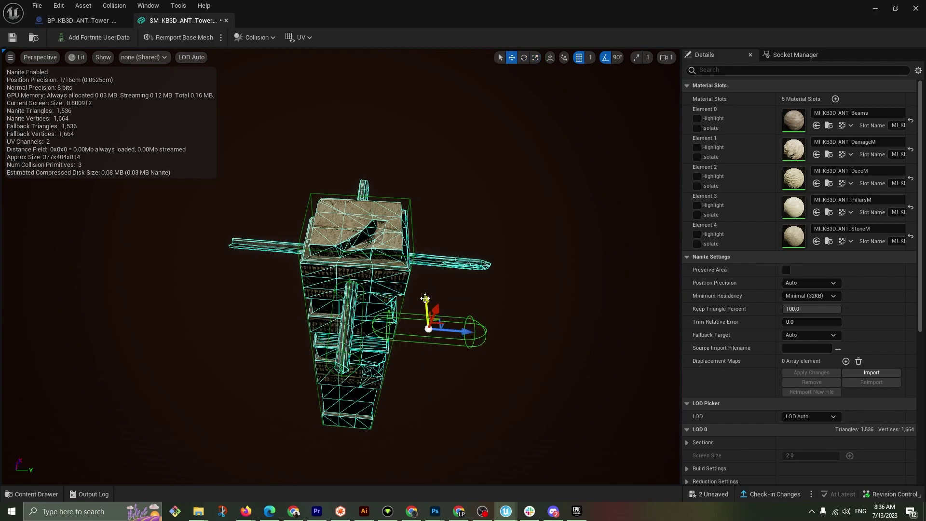
pyautogui.moveTo(424, 274); pyautogui.dragTo(425, 243)
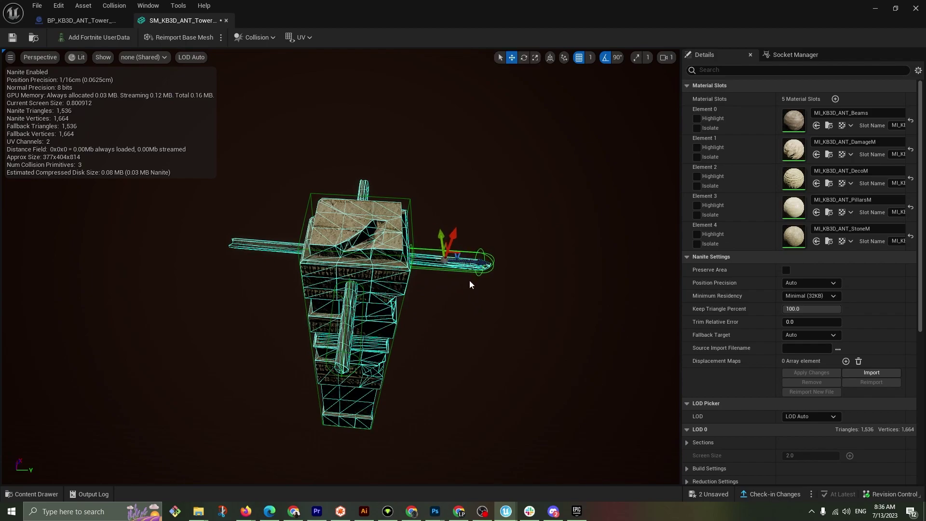
# Step: Duplicate the second beam capsule and move the copy across the tower onto the opposite beam
pyautogui.hotkey('ctrl', 'd')
pyautogui.moveTo(483, 264); pyautogui.dragTo(473, 264, button='right')
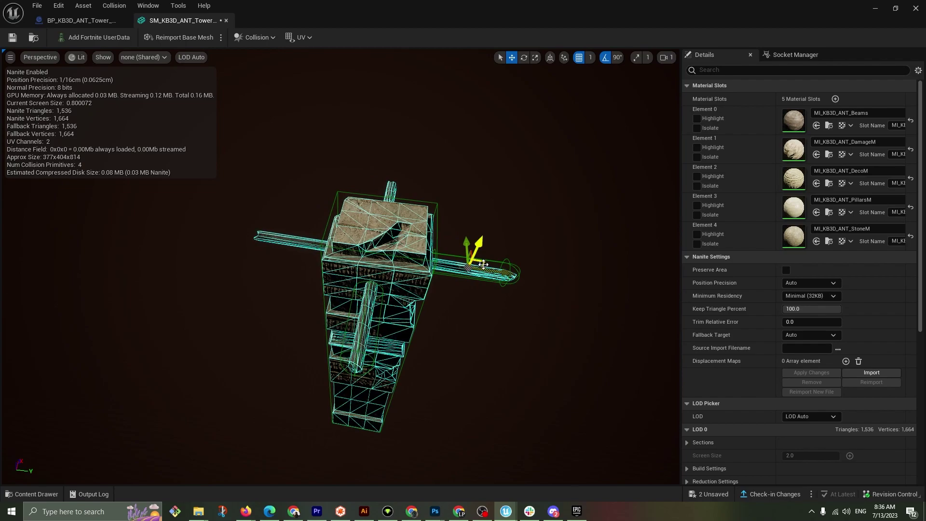
pyautogui.moveTo(483, 265); pyautogui.dragTo(471, 269)
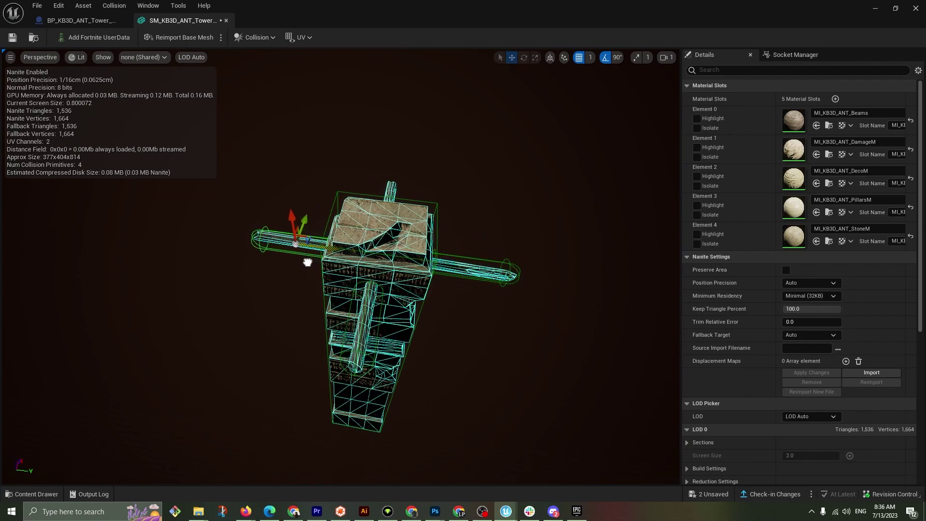
pyautogui.keyDown('alt'); pyautogui.moveTo(331, 249); pyautogui.dragTo(169, 241); pyautogui.keyUp('alt')
# Step: Duplicate a beam capsule and move the copy across the tower to the last uncovered beam
pyautogui.click(168, 238)
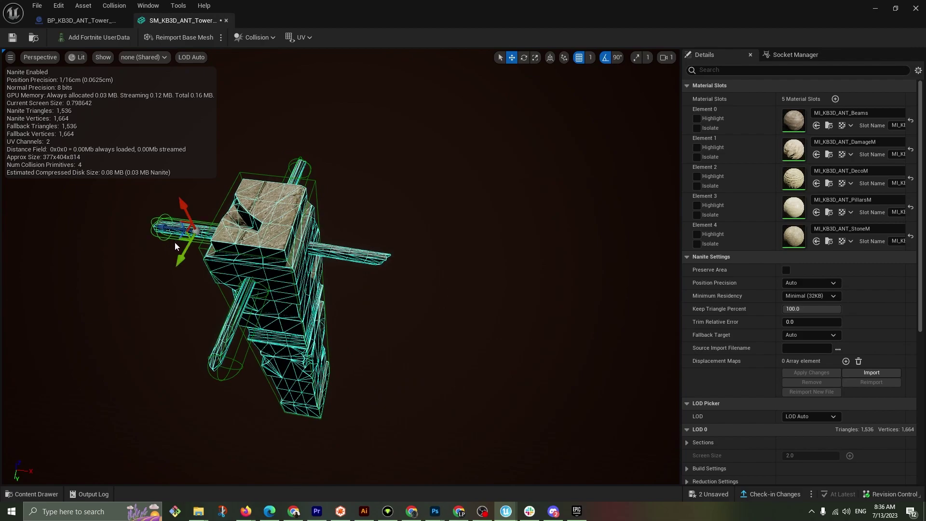
pyautogui.keyDown('alt'); pyautogui.moveTo(176, 229); pyautogui.dragTo(187, 232); pyautogui.keyUp('alt')
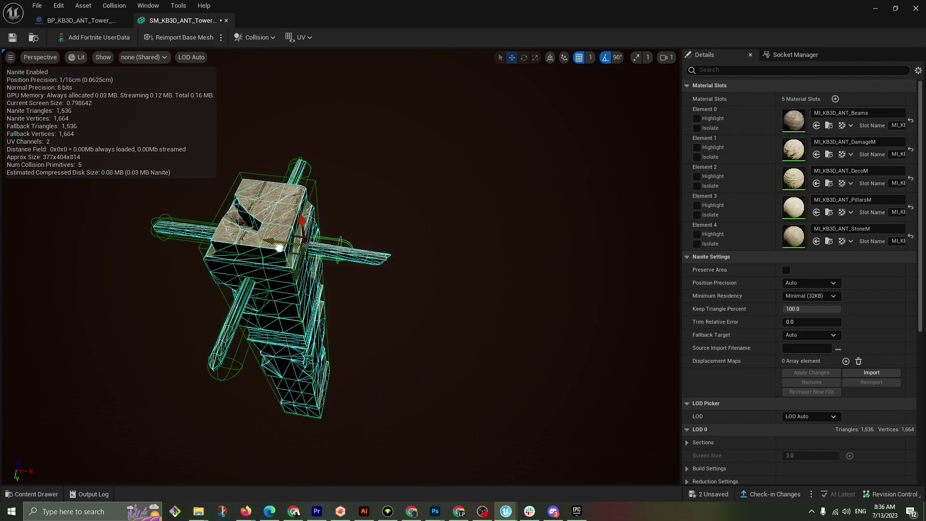
pyautogui.keyDown('alt'); pyautogui.moveTo(317, 284); pyautogui.dragTo(334, 325); pyautogui.keyUp('alt')
# Step: Align the fourth capsule with its beam and save the tower mesh
pyautogui.moveTo(299, 300); pyautogui.dragTo(292, 302)
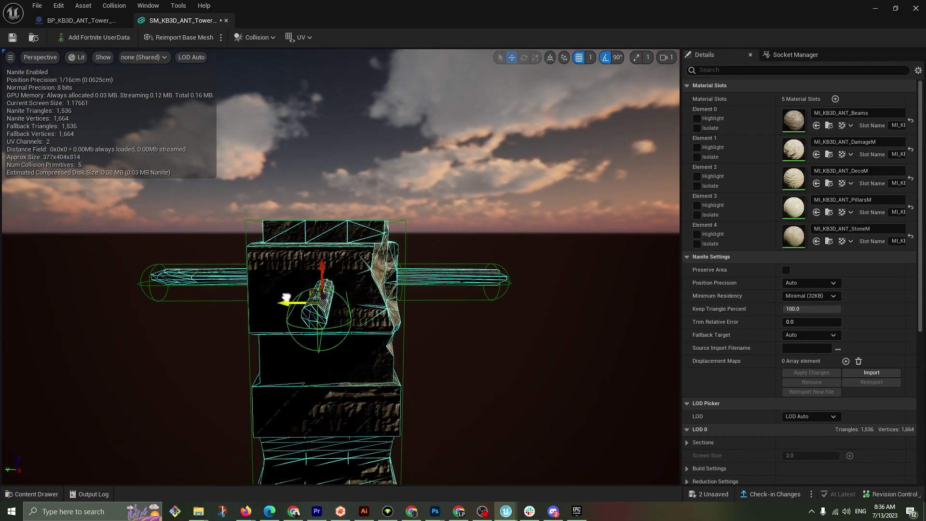
pyautogui.moveTo(321, 274); pyautogui.dragTo(321, 273)
pyautogui.keyDown('alt'); pyautogui.moveTo(320, 273); pyautogui.dragTo(144, 280); pyautogui.keyUp('alt')
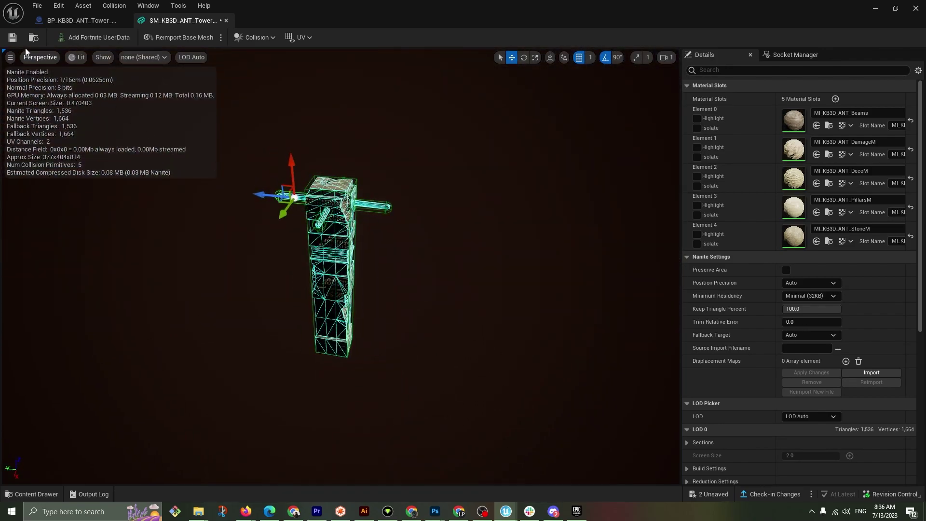
pyautogui.click(13, 38)
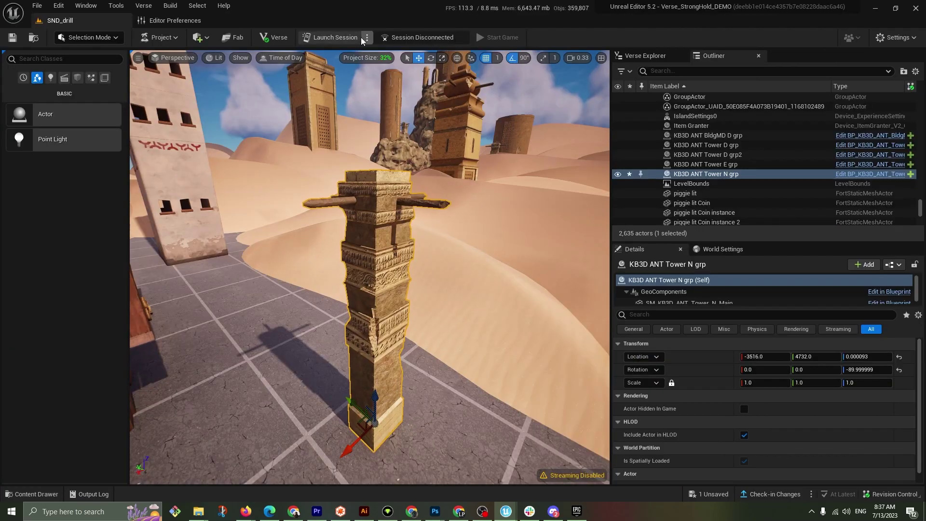
# Step: Select the KB3D ANT Tower D grp2 tower in the level and open its blueprint for editing
pyautogui.moveTo(549, 279); pyautogui.dragTo(598, 280, button='right')
pyautogui.moveTo(354, 155); pyautogui.dragTo(371, 160, button='right')
pyautogui.click(458, 170)
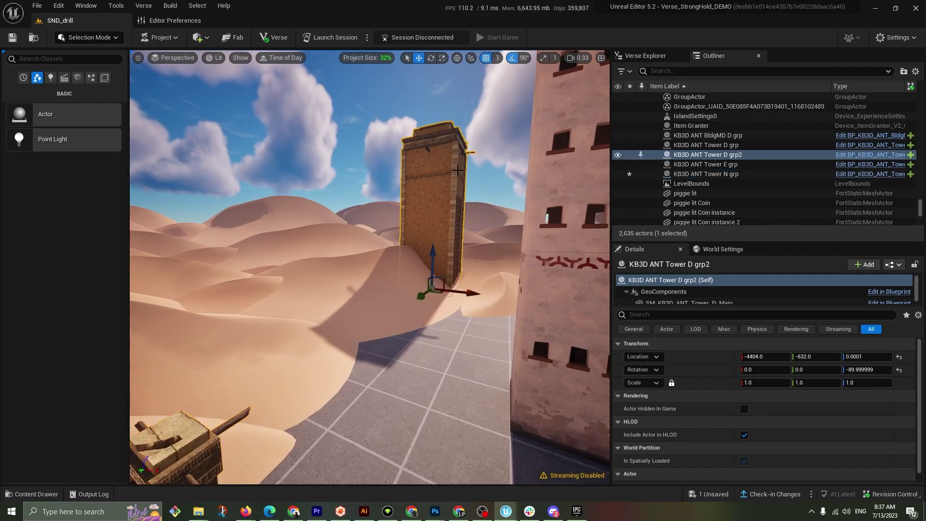
pyautogui.click(869, 155)
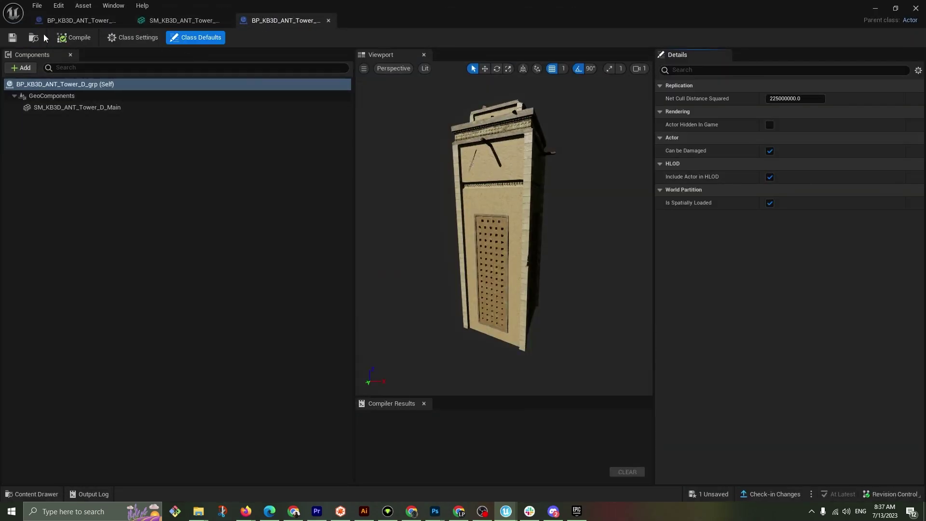
# Step: Locate the static mesh of the SM_KB3D_ANT_Tower_D_Main component in the project content and open it for editing
pyautogui.click(51, 108)
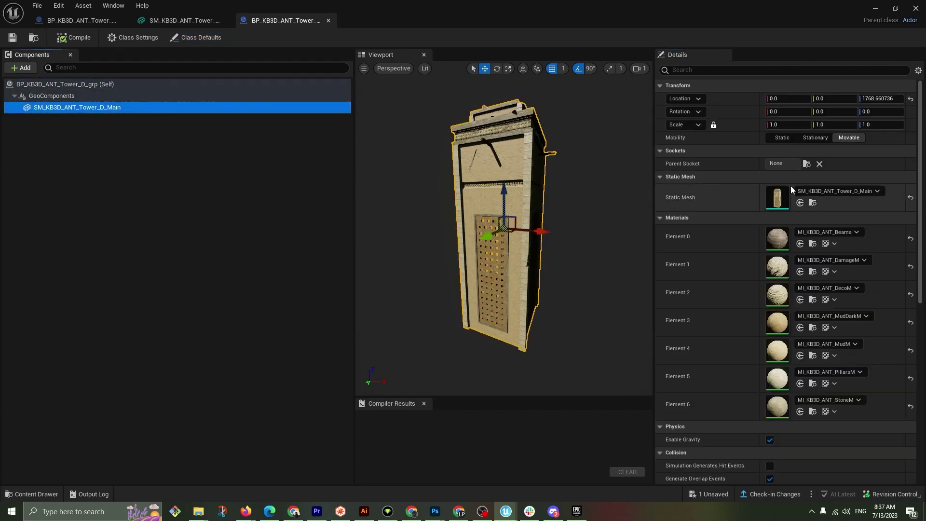
pyautogui.click(812, 203)
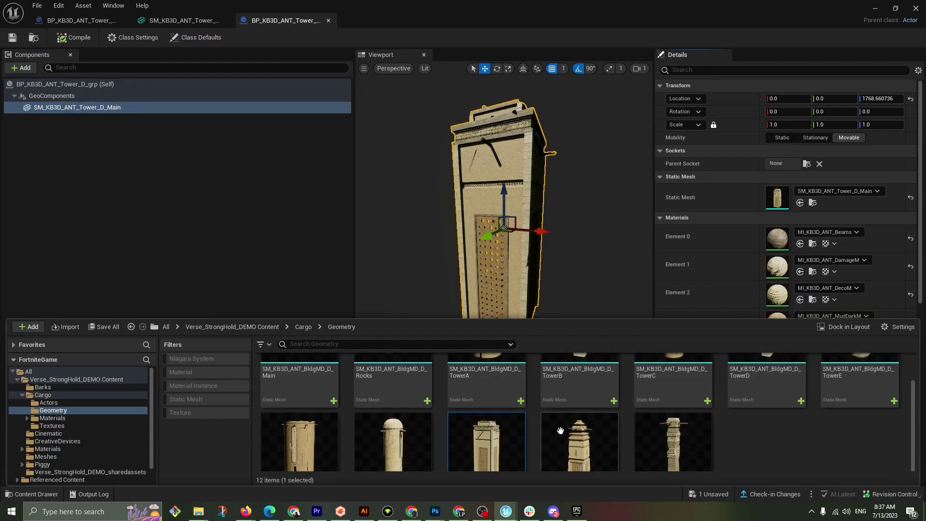
pyautogui.doubleClick(497, 443)
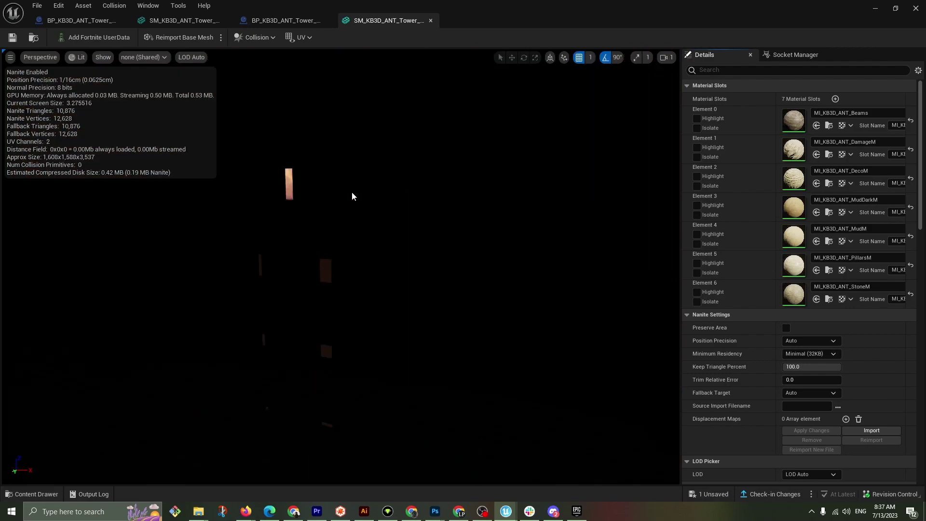
# Step: Add a box simplified collision to the Tower D mesh and show the box's move gizmo
pyautogui.press('s')
pyautogui.moveTo(352, 197); pyautogui.dragTo(67, 223, button='right')
pyautogui.press('d')
pyautogui.press('s')
pyautogui.moveTo(441, 135); pyautogui.dragTo(434, 130)
pyautogui.click(254, 37)
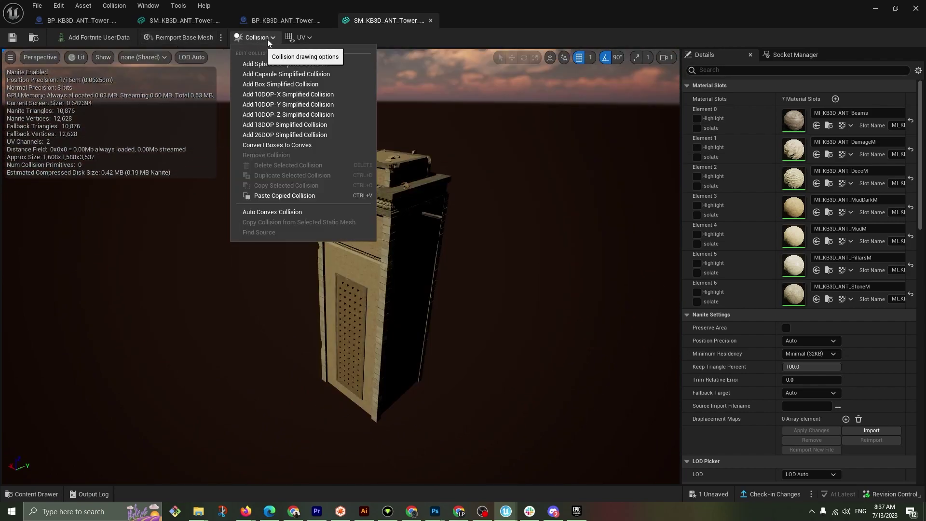
pyautogui.click(311, 84)
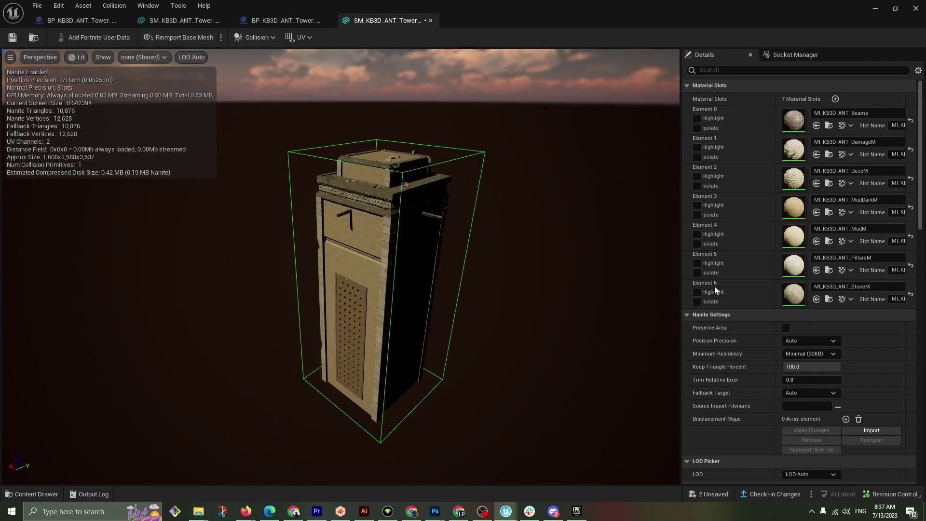
pyautogui.press('w')
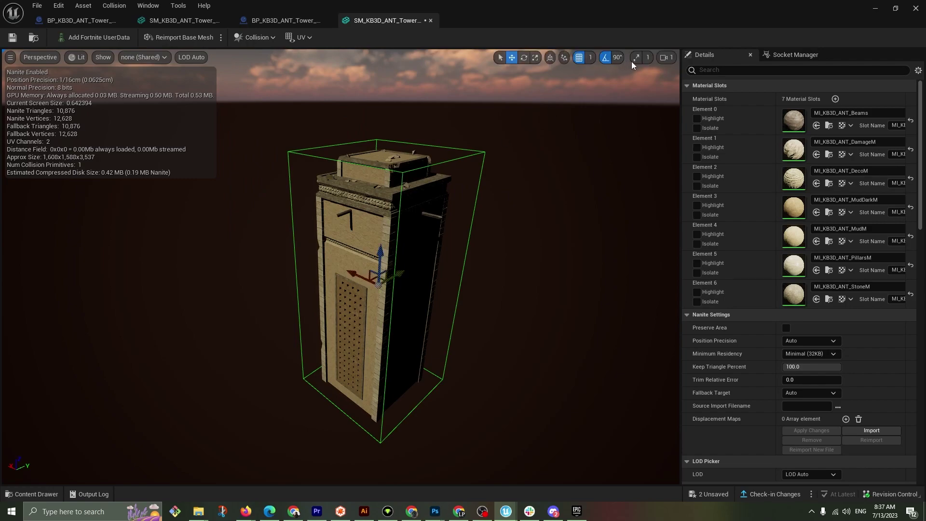
# Step: Set the scale snap to 0.1 and scale the collision box down uniformly toward the tower's body
pyautogui.click(644, 58)
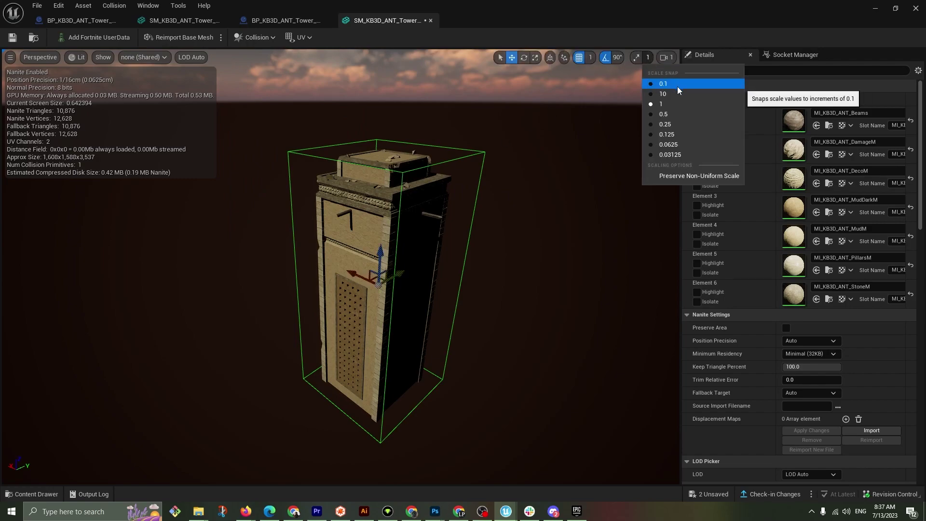
pyautogui.click(677, 86)
pyautogui.click(634, 57)
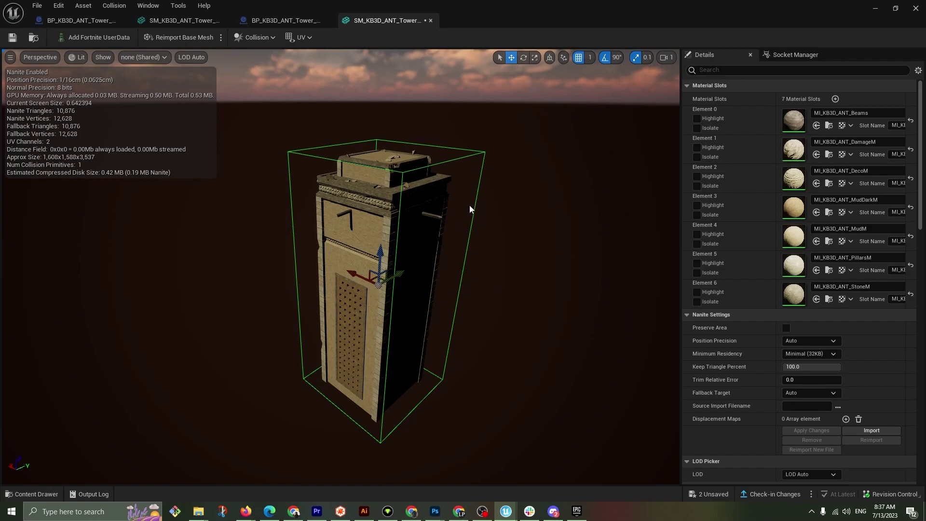
pyautogui.press('r')
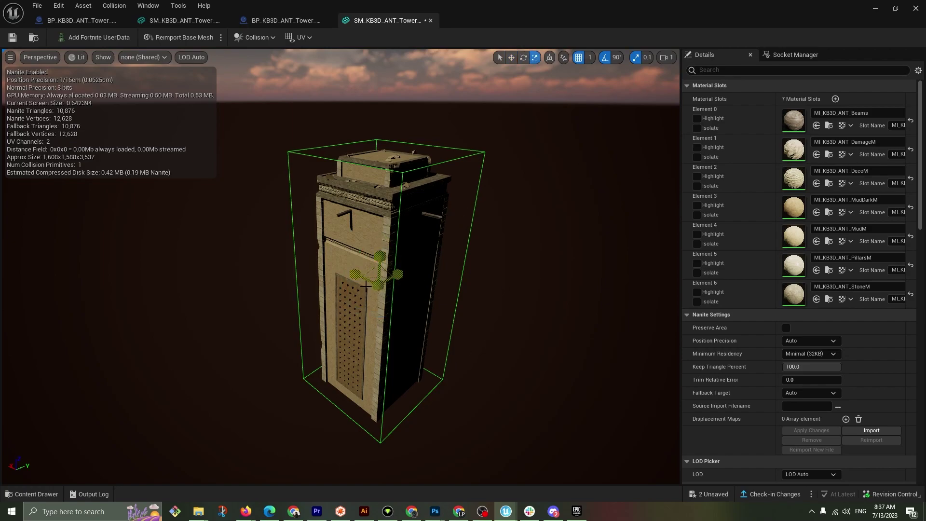
pyautogui.moveTo(378, 286); pyautogui.dragTo(368, 295)
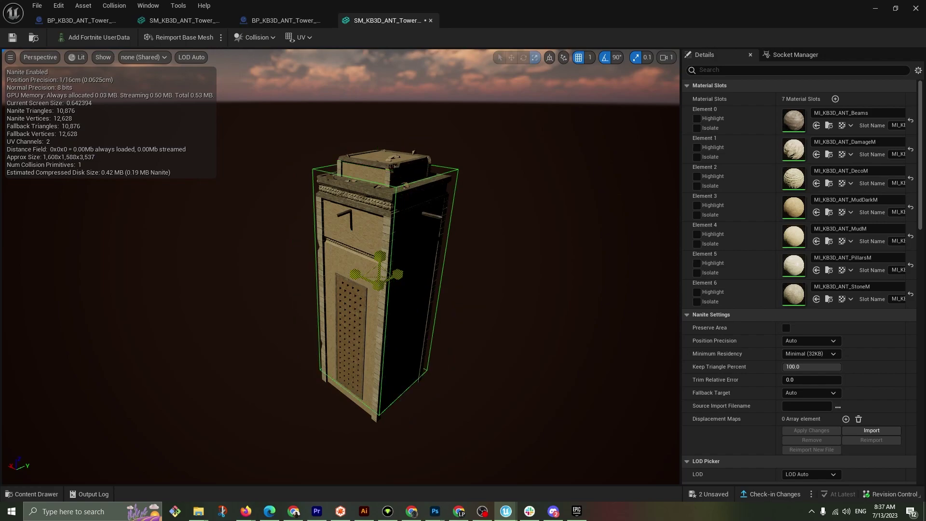
# Step: Narrow the main collision box along its Y axis so it sits closer to the tower's side walls
pyautogui.press('w')
pyautogui.press('d')
pyautogui.moveTo(367, 295); pyautogui.dragTo(287, 291, button='right')
pyautogui.press('s')
pyautogui.press('a')
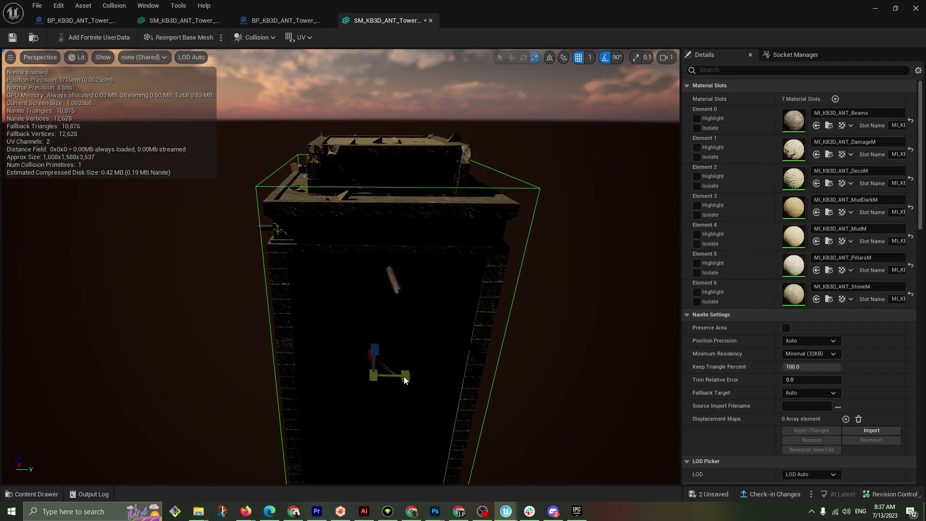
pyautogui.moveTo(404, 379); pyautogui.dragTo(400, 376)
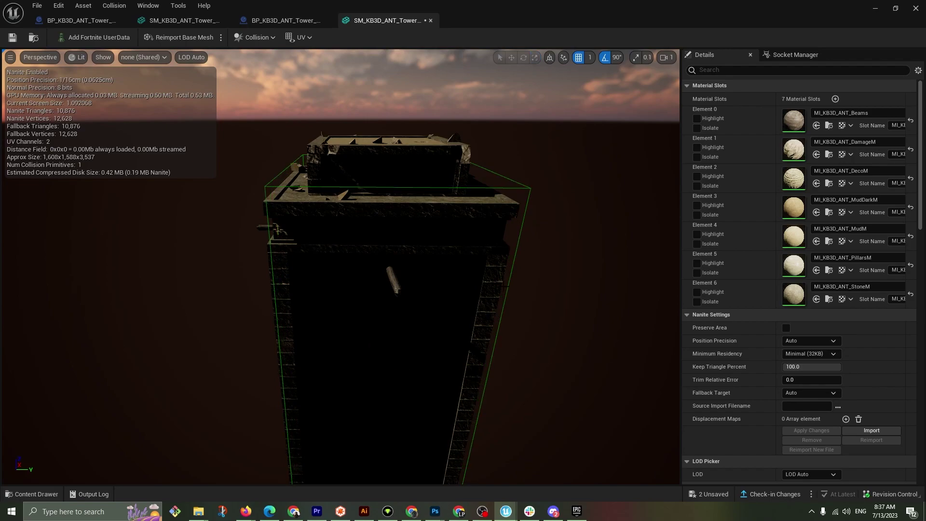
# Step: Reduce the collision box's height so its upper face lines up with the tower's main roof ledge
pyautogui.press('a')
pyautogui.moveTo(400, 376); pyautogui.dragTo(555, 367, button='right')
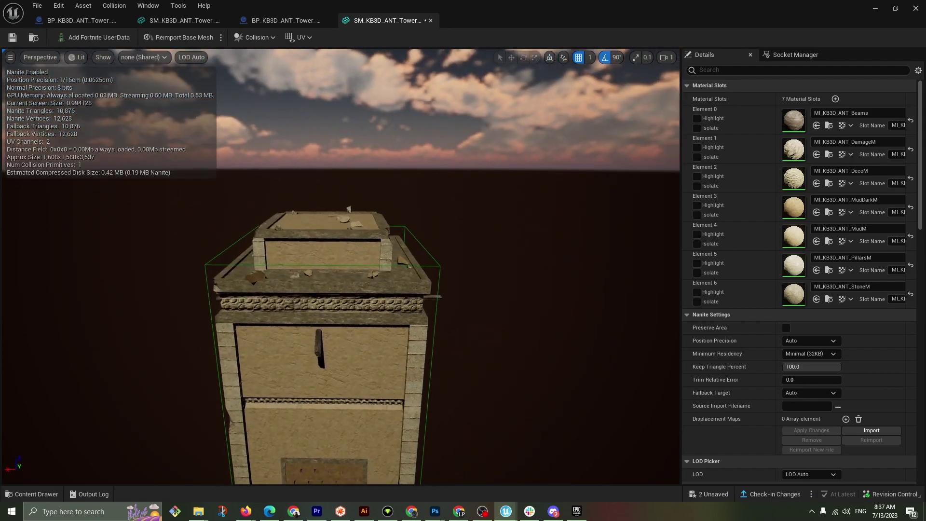
pyautogui.press('s')
pyautogui.moveTo(395, 221)
pyautogui.mouseDown(button='right')
pyautogui.moveTo(408, 289)
pyautogui.moveTo(394, 221)
pyautogui.mouseUp(button='right')
pyautogui.press('w')
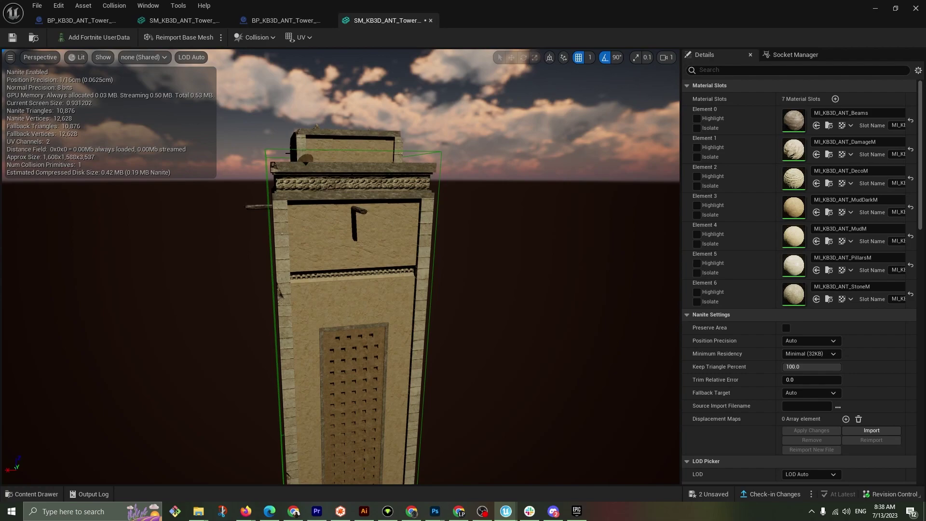
pyautogui.click(291, 153)
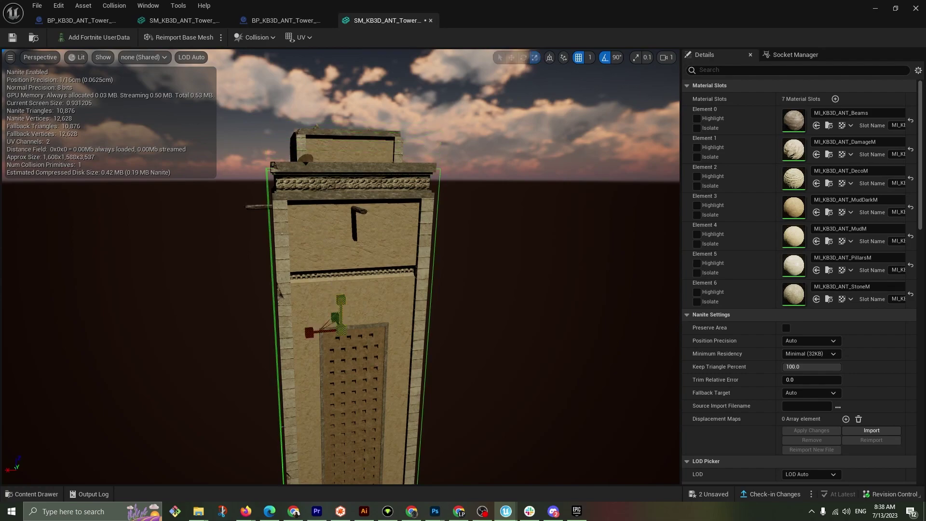
# Step: Duplicate the collision box, then raise and scale the copy to fit the smaller block on the tower's roof
pyautogui.press('e')
pyautogui.moveTo(334, 283); pyautogui.dragTo(545, 335, button='right')
pyautogui.press('a')
pyautogui.press('w')
pyautogui.press('a')
pyautogui.press('s')
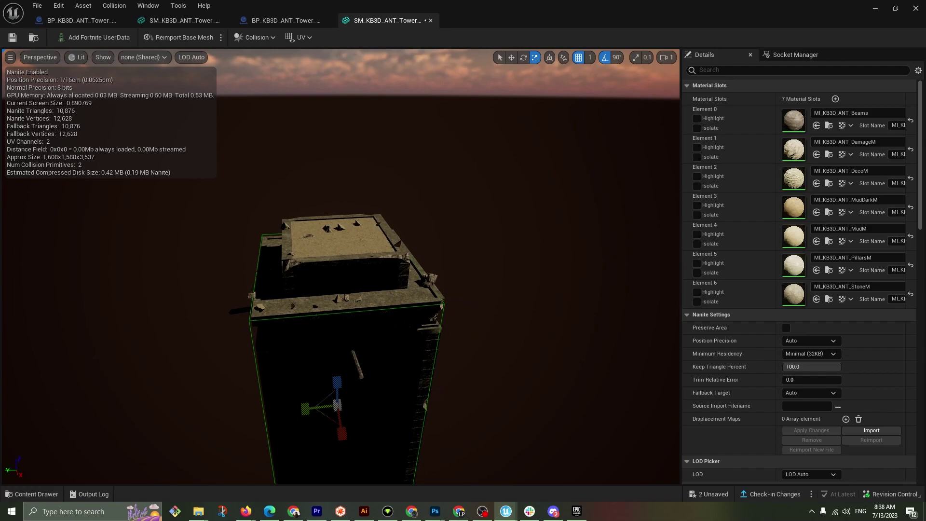
pyautogui.moveTo(336, 380); pyautogui.dragTo(326, 254)
pyautogui.press('e')
pyautogui.press('r')
pyautogui.moveTo(327, 249); pyautogui.dragTo(366, 251)
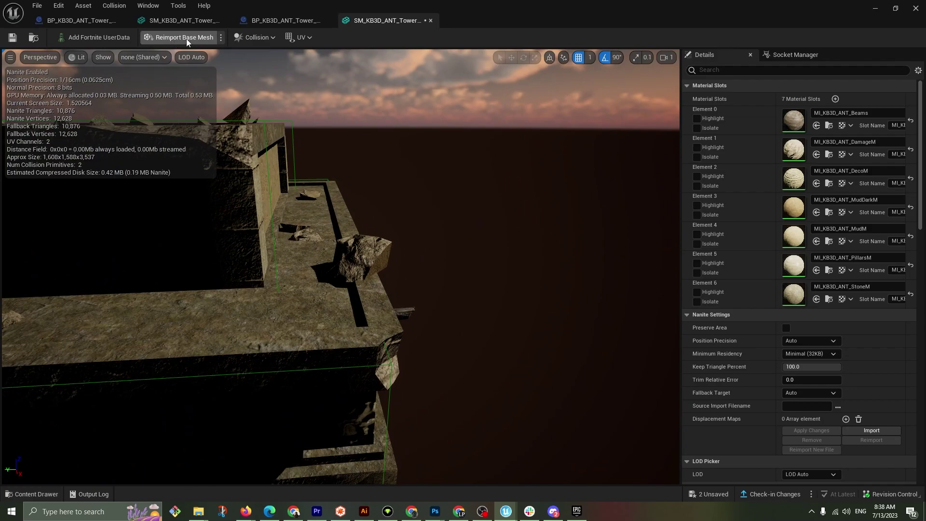
# Step: Add a sphere simplified collision, scale it down and raise it to the tower's roof
pyautogui.click(254, 37)
pyautogui.click(333, 63)
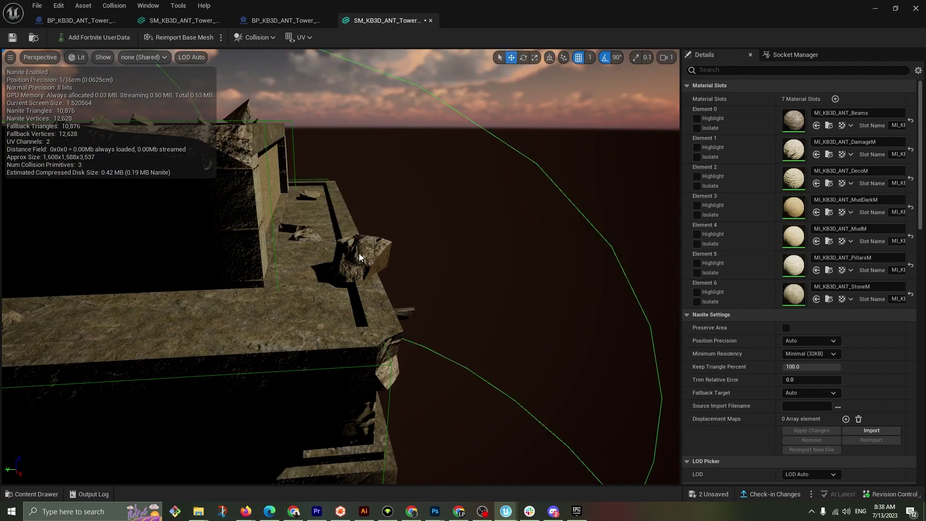
pyautogui.moveTo(359, 253); pyautogui.dragTo(277, 256, button='right')
pyautogui.press('e')
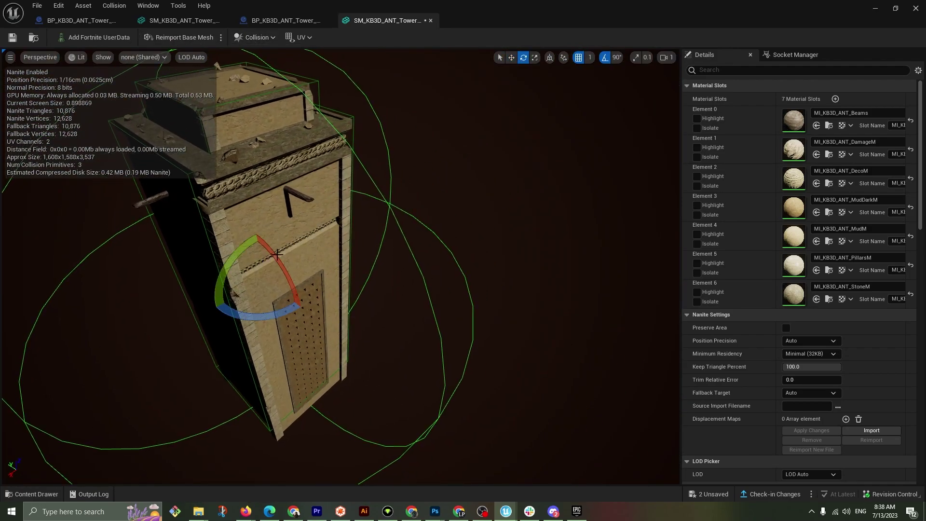
pyautogui.press('r')
pyautogui.moveTo(265, 278); pyautogui.dragTo(247, 117)
pyautogui.press('e')
pyautogui.press('r')
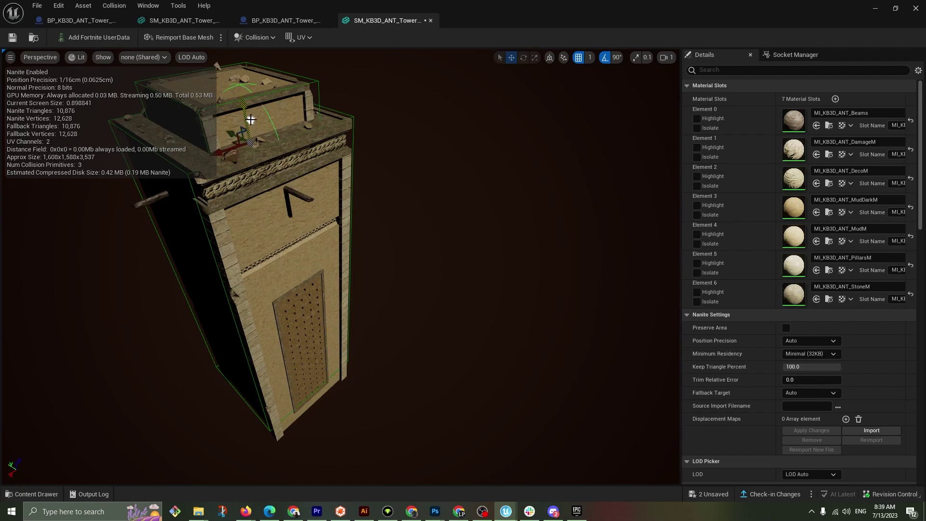
# Step: Move the small collision sphere onto the rock debris at the corner of the roof ledge
pyautogui.moveTo(247, 117); pyautogui.dragTo(253, 137, button='right')
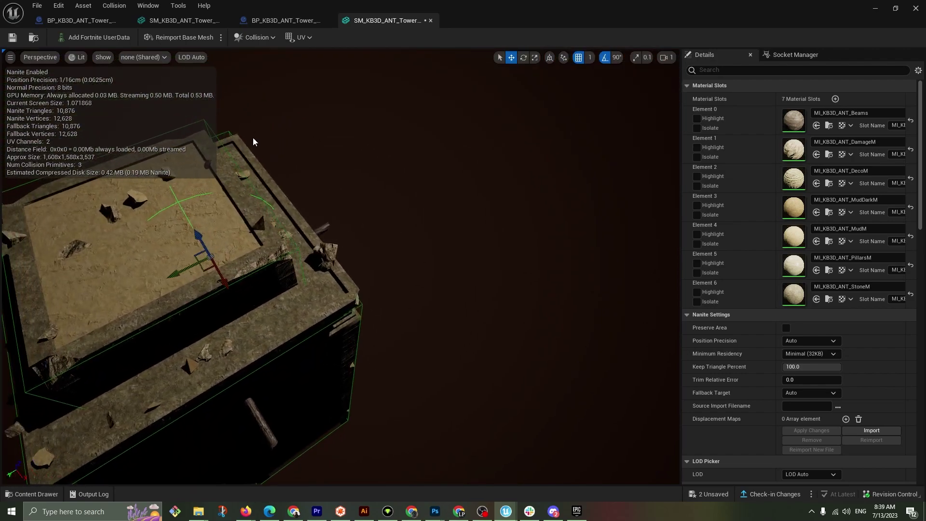
pyautogui.moveTo(215, 268); pyautogui.dragTo(335, 257)
pyautogui.moveTo(335, 258); pyautogui.dragTo(203, 236, button='right')
pyautogui.moveTo(265, 306); pyautogui.dragTo(226, 289)
# Step: Add a capsule simplified collision, rotate it 90° to lie horizontally and scale it down to a thin bar
pyautogui.click(244, 39)
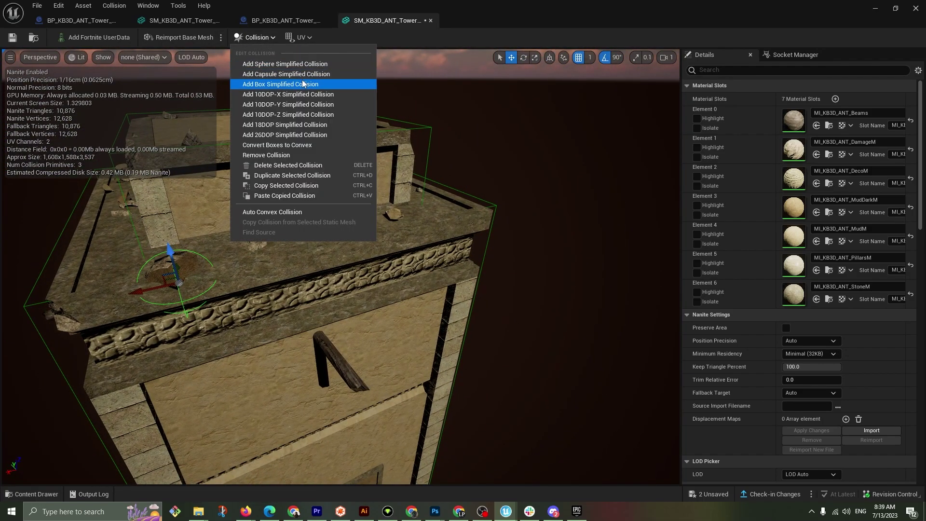
pyautogui.moveTo(332, 193); pyautogui.dragTo(501, 209, button='right')
pyautogui.press('e')
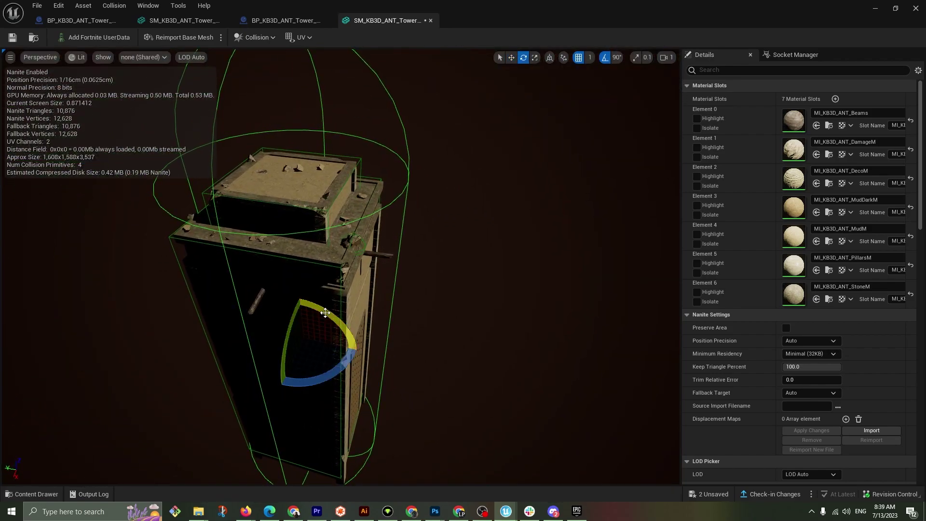
pyautogui.moveTo(325, 315); pyautogui.dragTo(285, 355)
pyautogui.press('r')
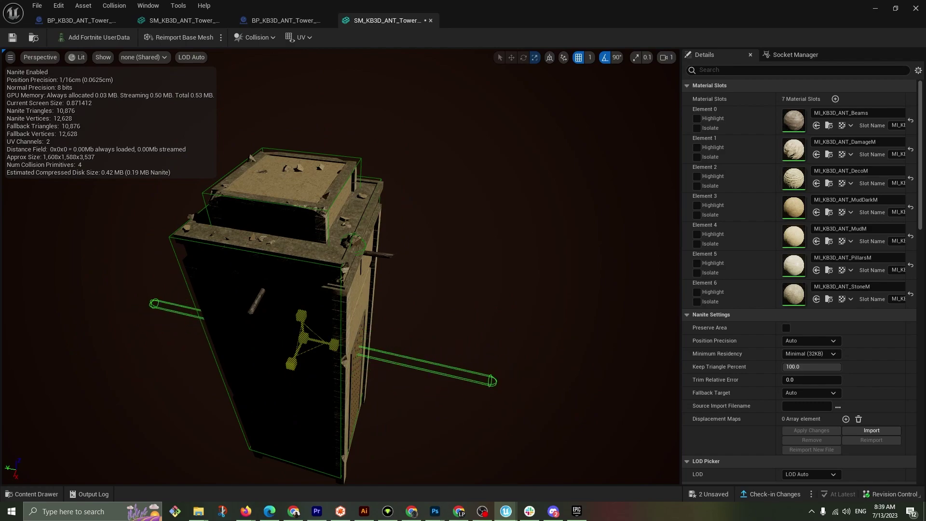
# Step: Raise the capsule to the height of the protruding beams and duplicate it crosswise for the other pair
pyautogui.press('w')
pyautogui.moveTo(300, 312); pyautogui.dragTo(295, 213)
pyautogui.moveTo(295, 213); pyautogui.dragTo(309, 171, button='right')
pyautogui.moveTo(338, 265); pyautogui.dragTo(391, 294, button='right')
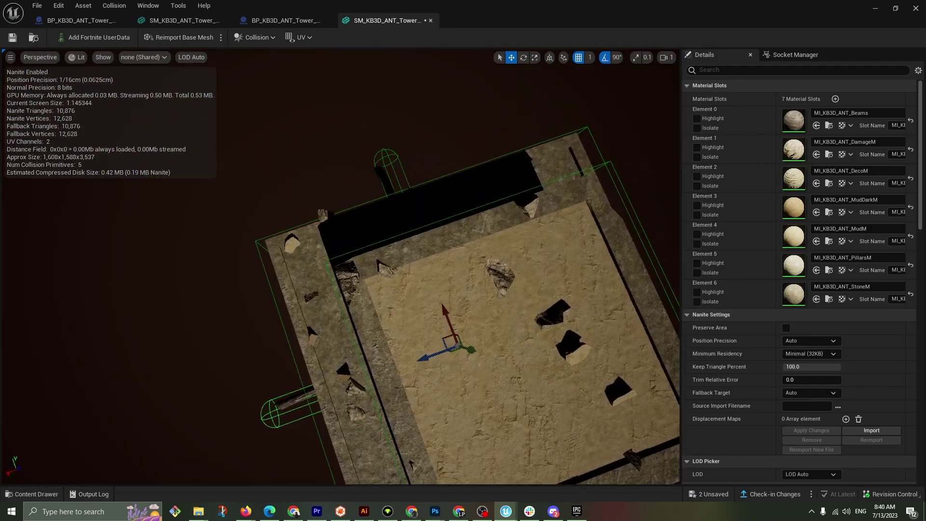
pyautogui.moveTo(357, 183); pyautogui.dragTo(357, 188, button='right')
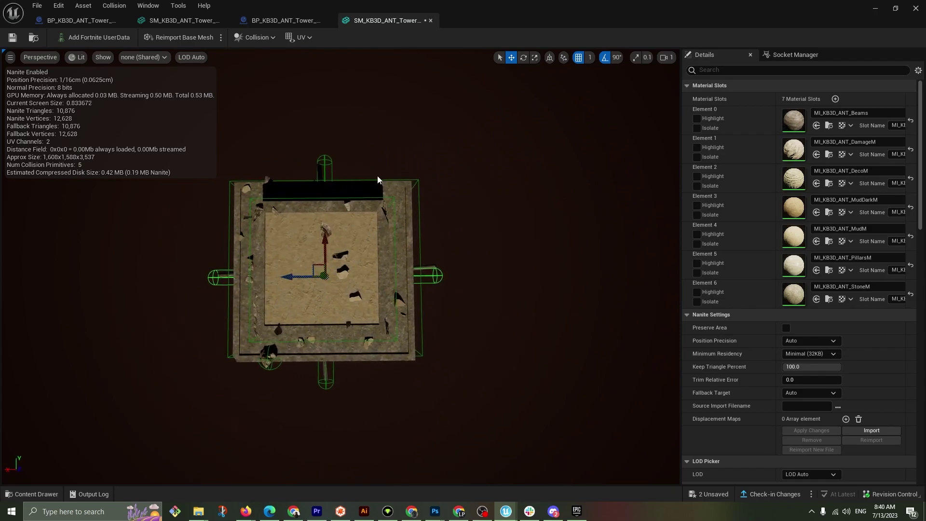
# Step: Turn off rotation snapping, then rotate and move the crossed capsules to line up with the protruding beams
pyautogui.press('e')
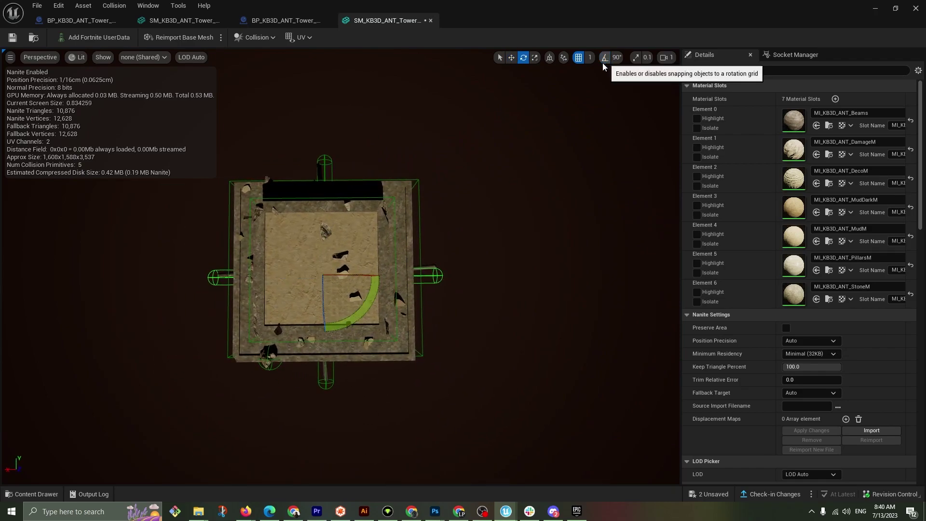
pyautogui.click(604, 57)
pyautogui.moveTo(370, 302); pyautogui.dragTo(374, 317)
pyautogui.press('w')
pyautogui.moveTo(323, 250); pyautogui.dragTo(292, 271)
pyautogui.click(326, 172)
pyautogui.moveTo(291, 271); pyautogui.dragTo(289, 198, button='right')
pyautogui.moveTo(298, 215); pyautogui.dragTo(308, 213)
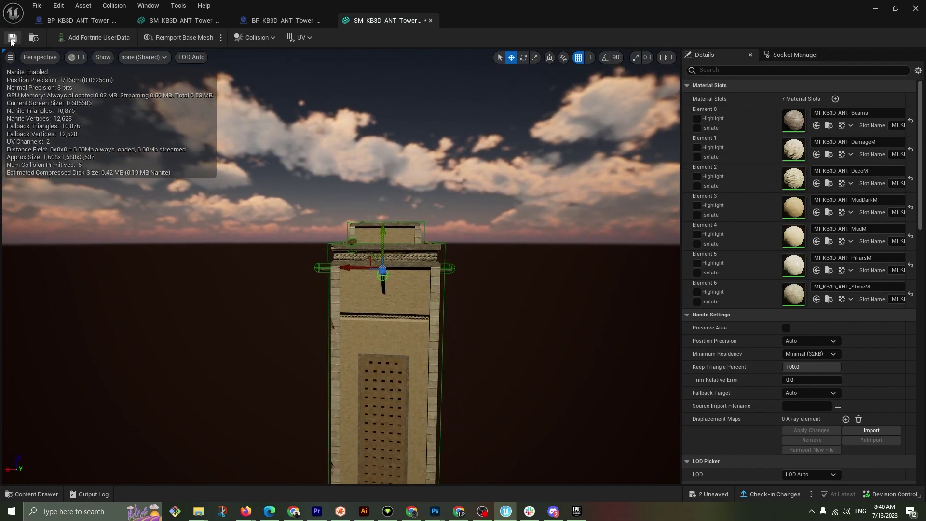
# Step: Save the Tower D mesh and return to the level editor
pyautogui.click(12, 38)
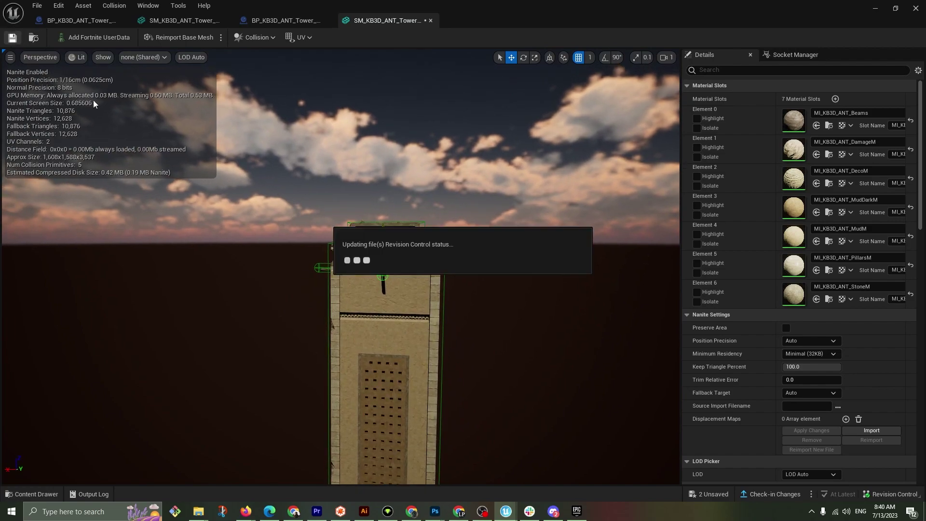
pyautogui.click(875, 8)
pyautogui.click(329, 340)
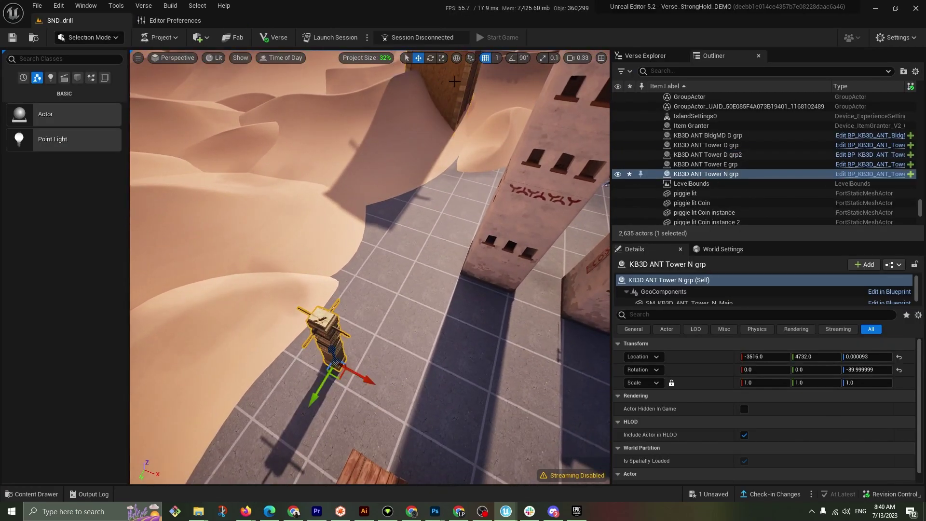
# Step: Select the KB3D ANT Tower D grp2 tower and show collision in the level viewport to inspect its fit
pyautogui.click(455, 82)
pyautogui.moveTo(454, 82)
pyautogui.mouseDown(button='right')
pyautogui.moveTo(462, 39)
pyautogui.moveTo(448, 86)
pyautogui.mouseUp(button='right')
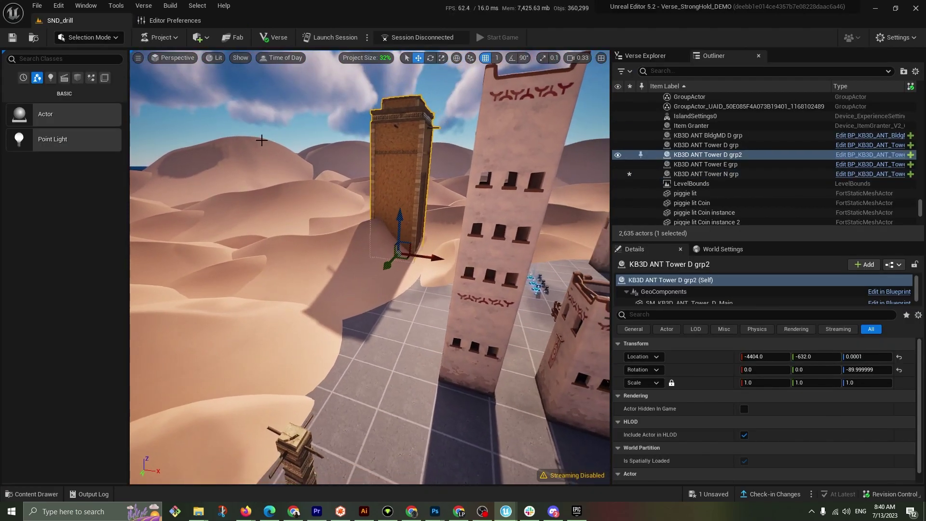
pyautogui.click(240, 57)
pyautogui.click(264, 131)
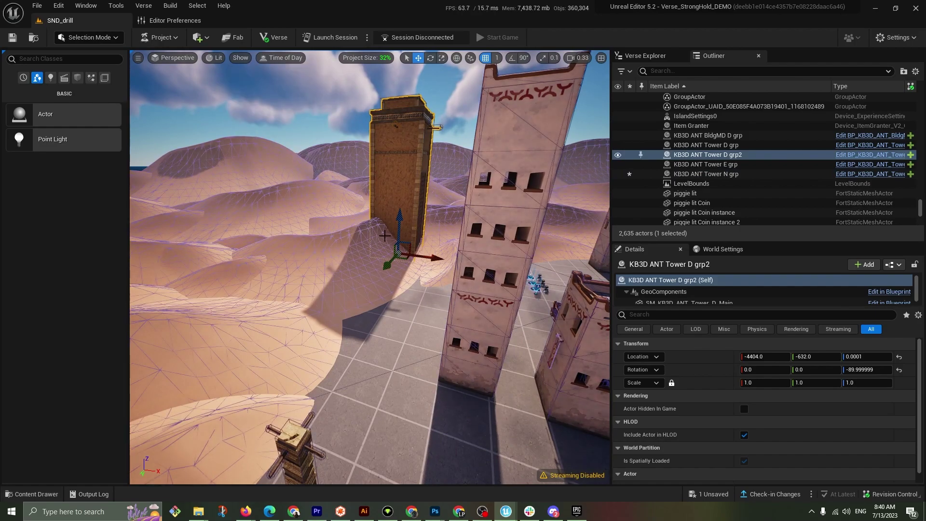
pyautogui.moveTo(413, 254); pyautogui.dragTo(393, 248, button='right')
# Step: Launch a play session, saving the KB3D ANT Tower N grp asset, and enter the game with Class 1
pyautogui.click(328, 39)
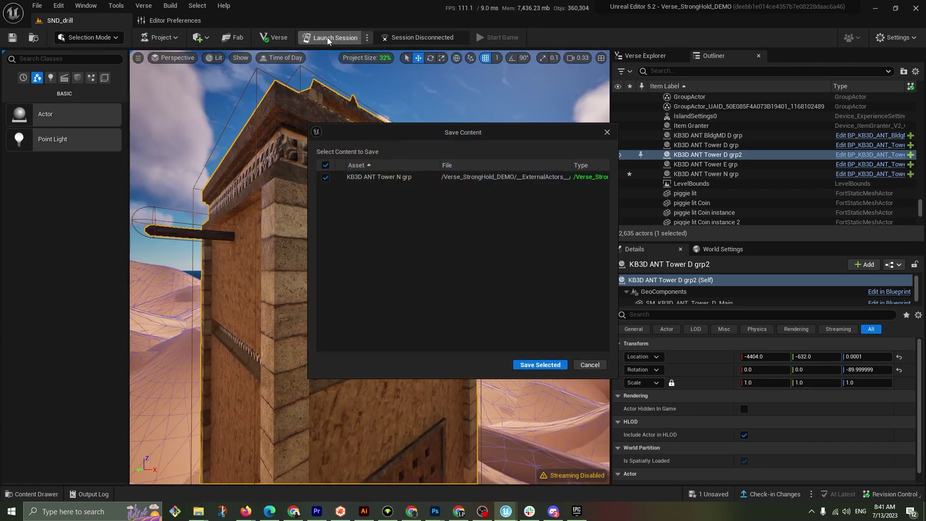
pyautogui.click(530, 366)
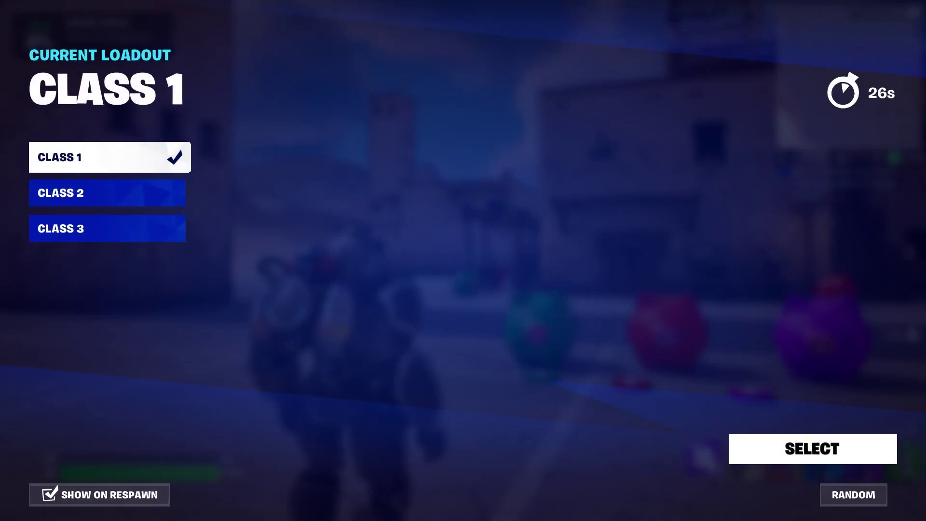
pyautogui.click(812, 448)
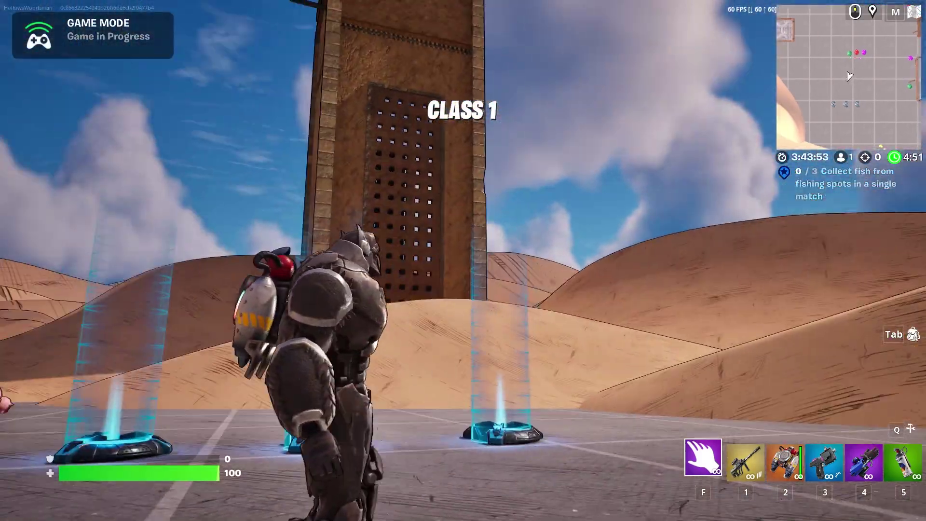
# Step: Fire the assault rifle at the coloured piggy banks in the play session
pyautogui.press('1')
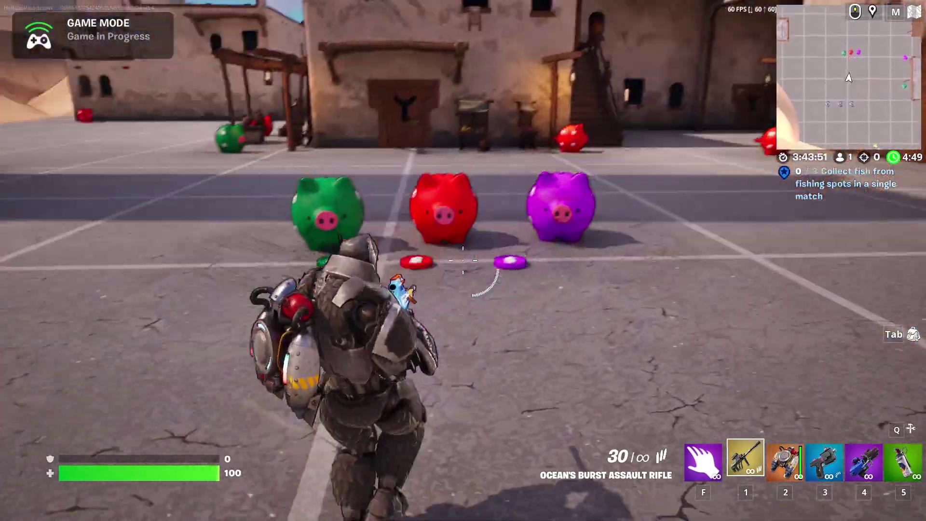
pyautogui.click(463, 261)
pyautogui.click(463, 261)
pyautogui.click(463, 261)
pyautogui.click(463, 261)
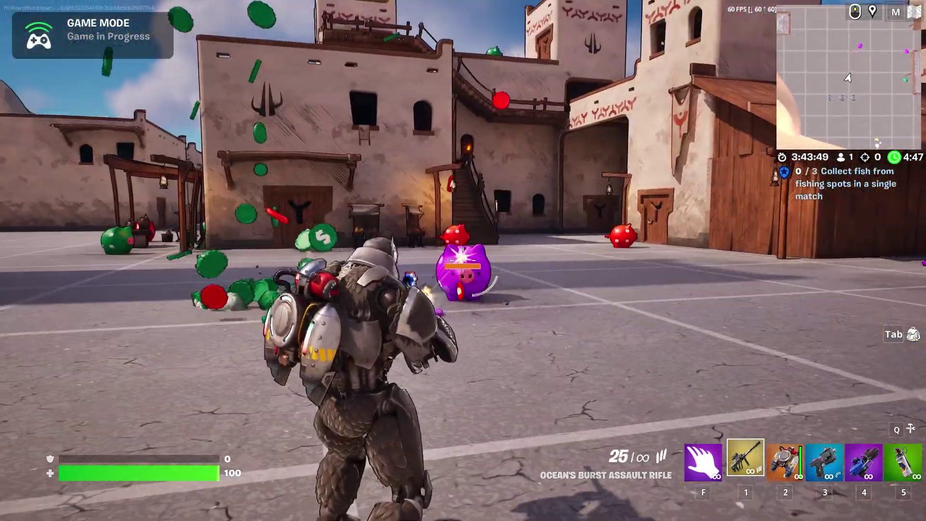
pyautogui.click(463, 260)
pyautogui.press('3')
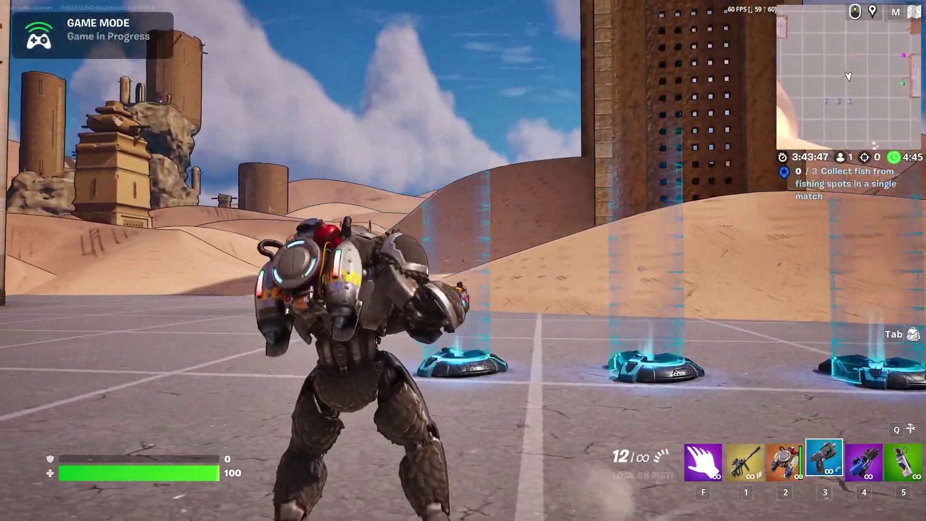
# Step: Use the Grapple Glove to reach the towers and walk over their roofs to test the collisions
pyautogui.press('4')
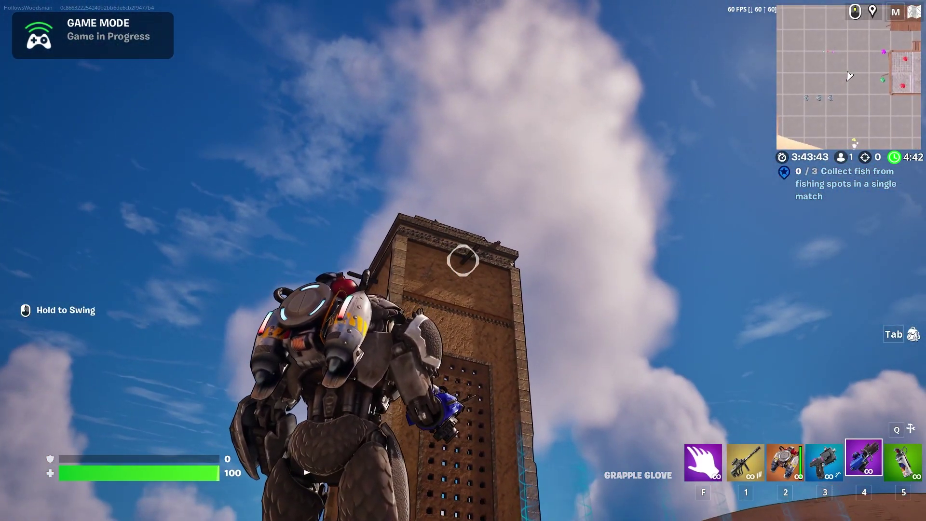
pyautogui.click(463, 261)
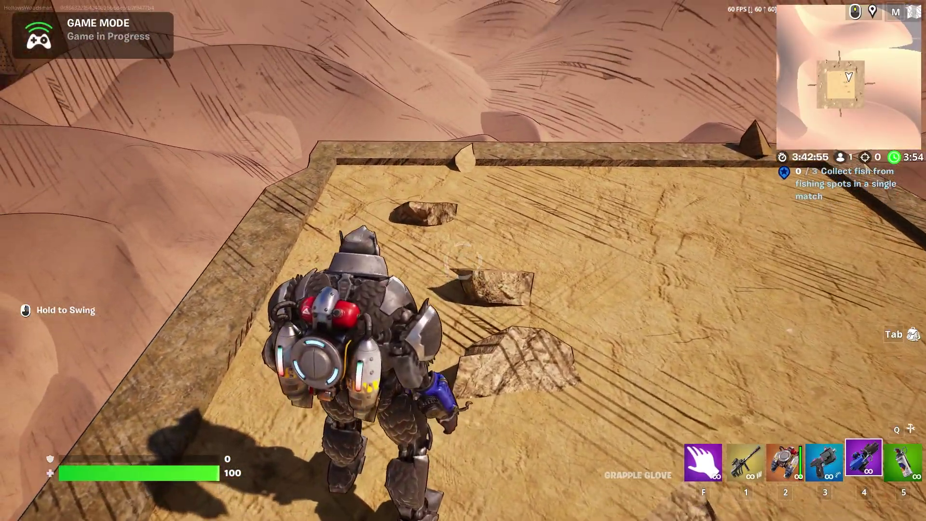
pyautogui.press('w')
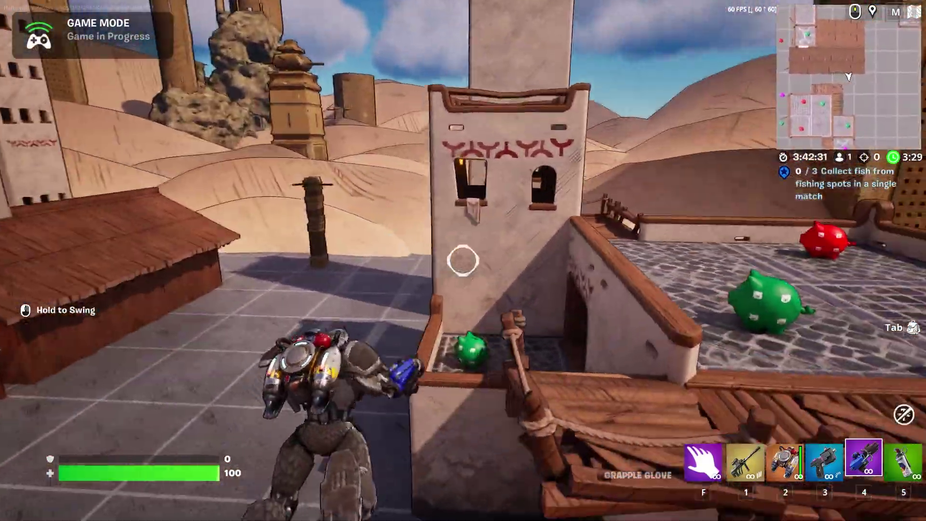
pyautogui.click(463, 261)
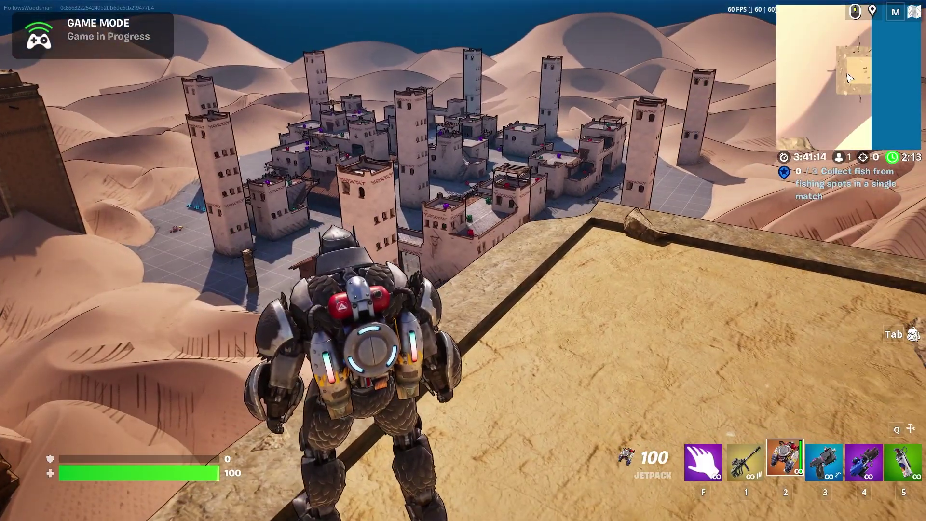
pyautogui.press('w')
pyautogui.press('d')
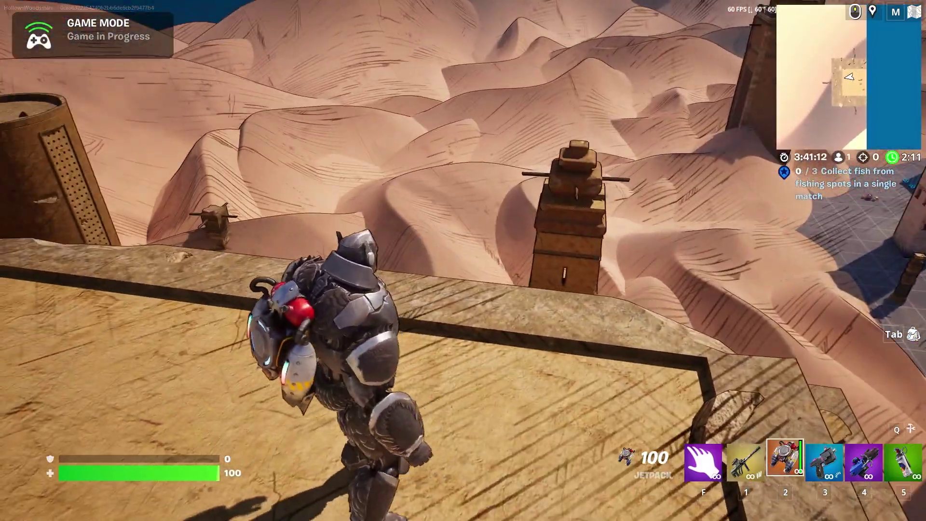
pyautogui.press('w')
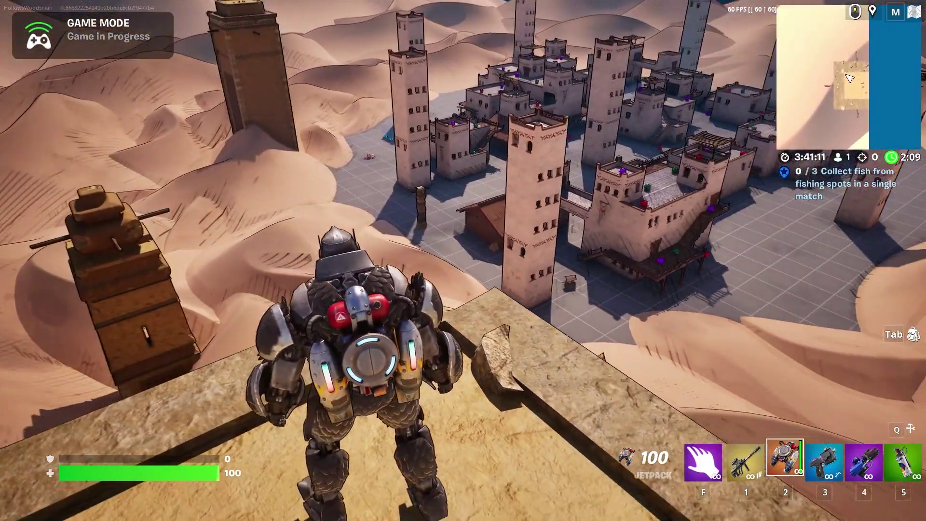